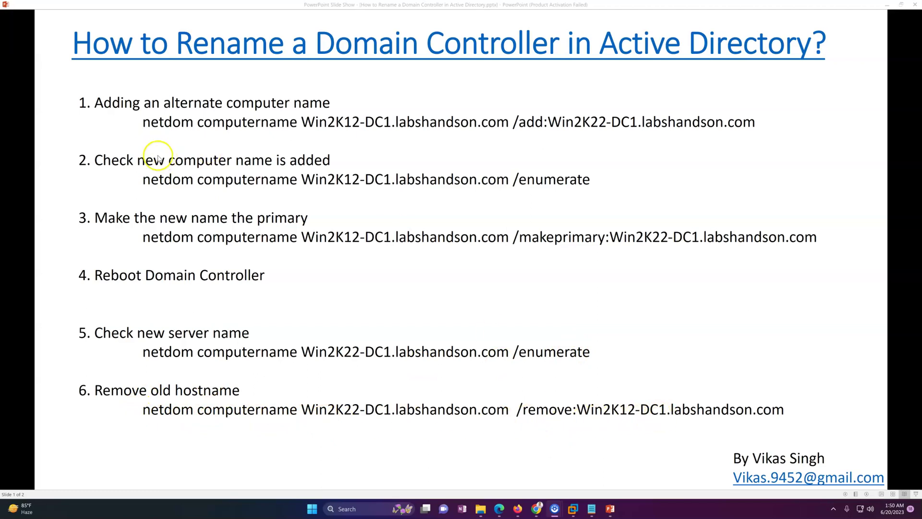
- On the DC01 VM, open System Properties from Local Server and select Win2K12-DC01.labshandson.com
mouse_move(575, 509)
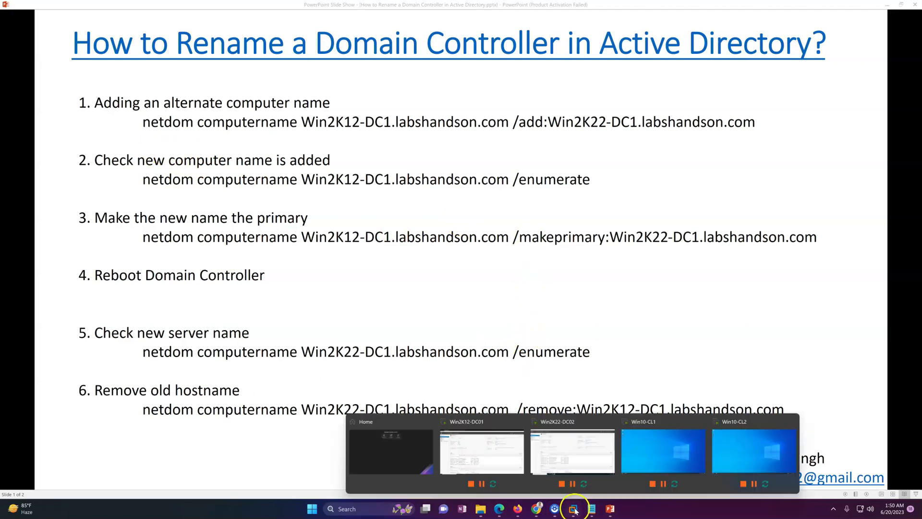
click(492, 470)
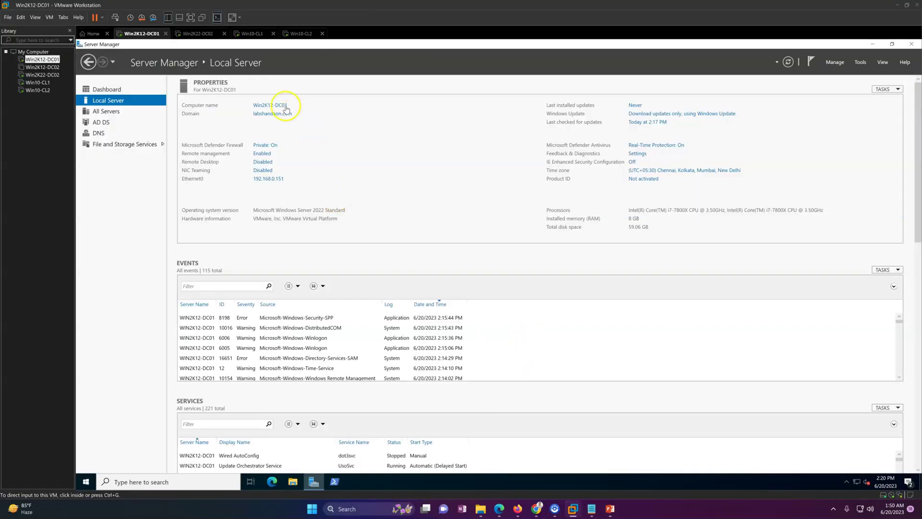
click(145, 234)
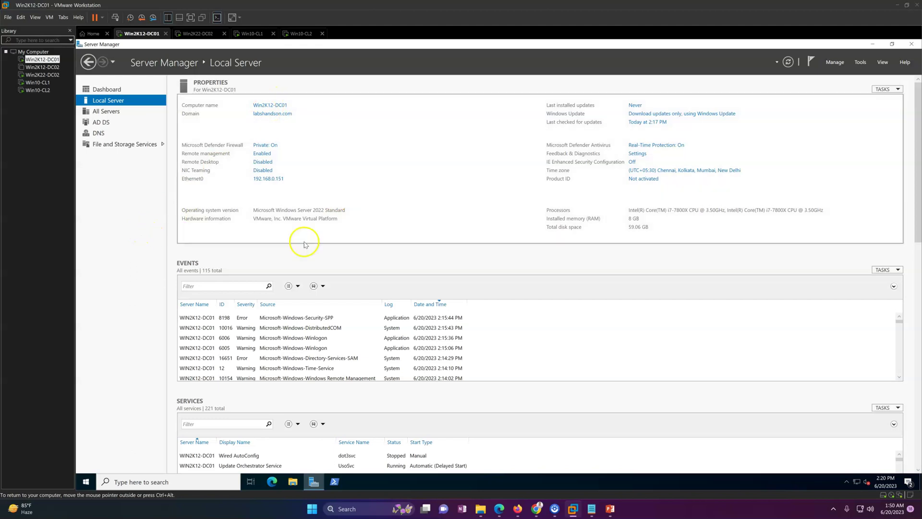
click(269, 106)
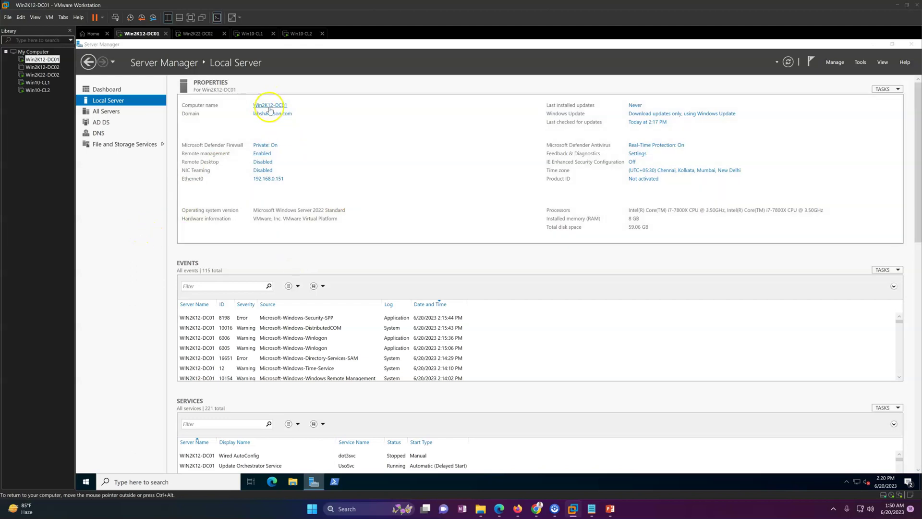
drag(213, 59, 481, 124)
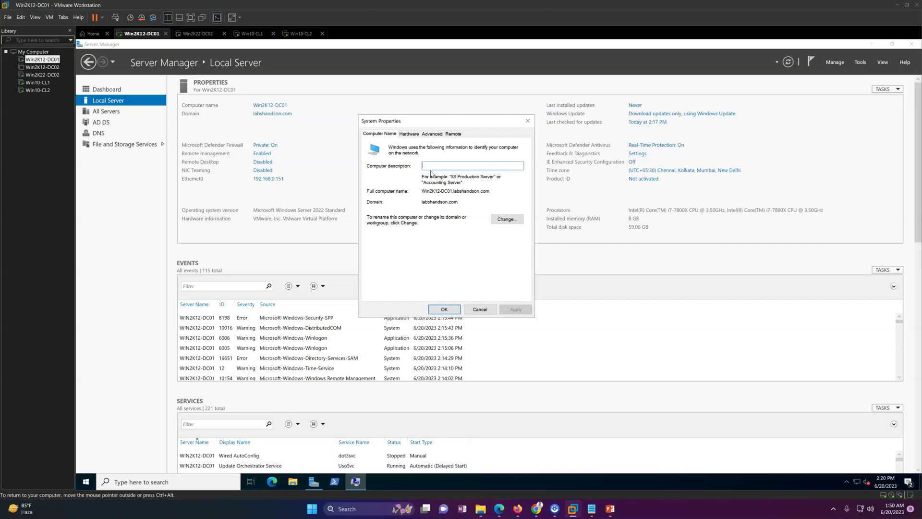
drag(451, 127, 466, 129)
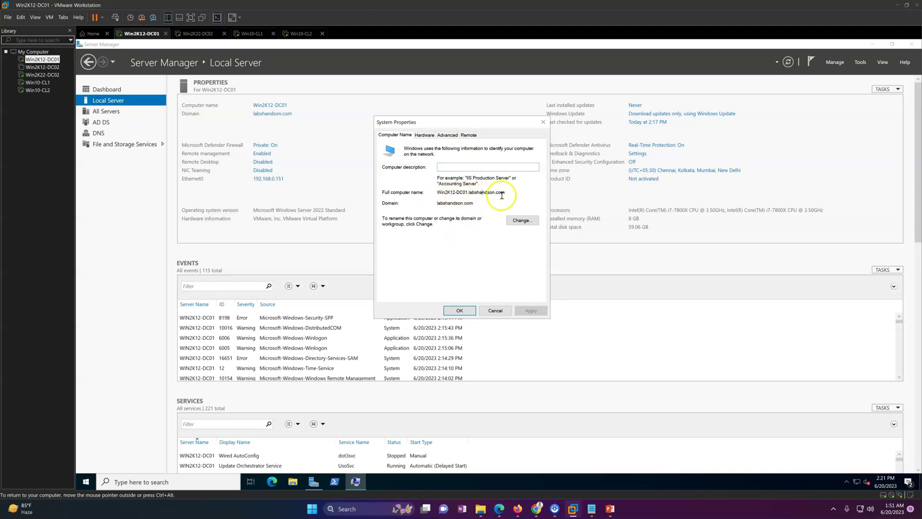
drag(507, 193, 436, 194)
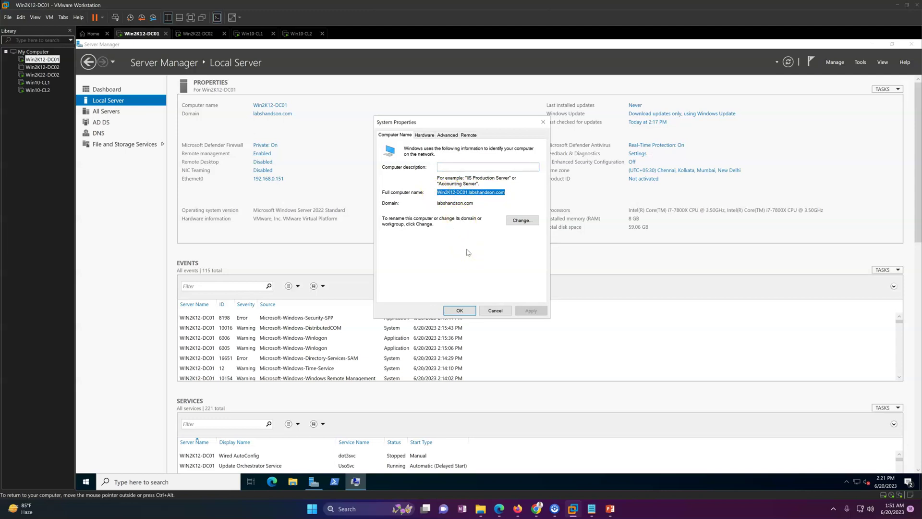
- Cancel System Properties, open PowerShell as Administrator, and clear the screen with cls
click(495, 310)
click(591, 509)
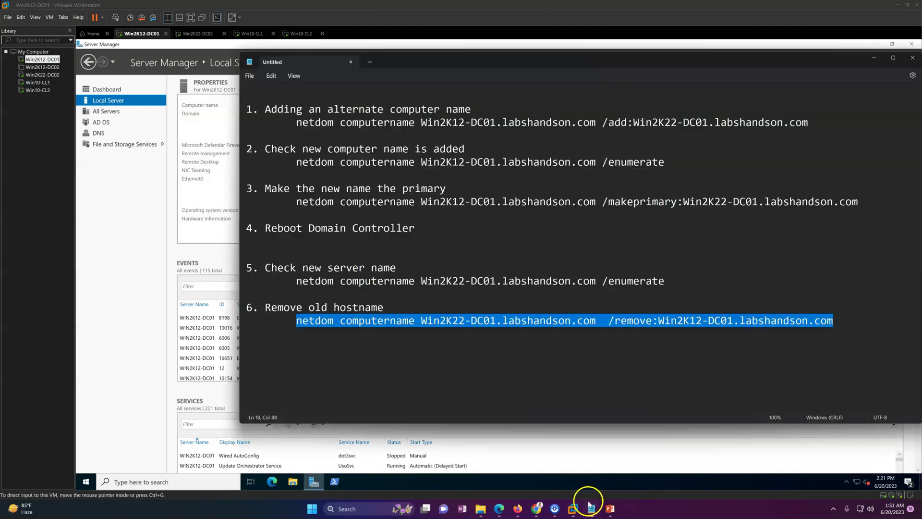
drag(472, 68, 0, 60)
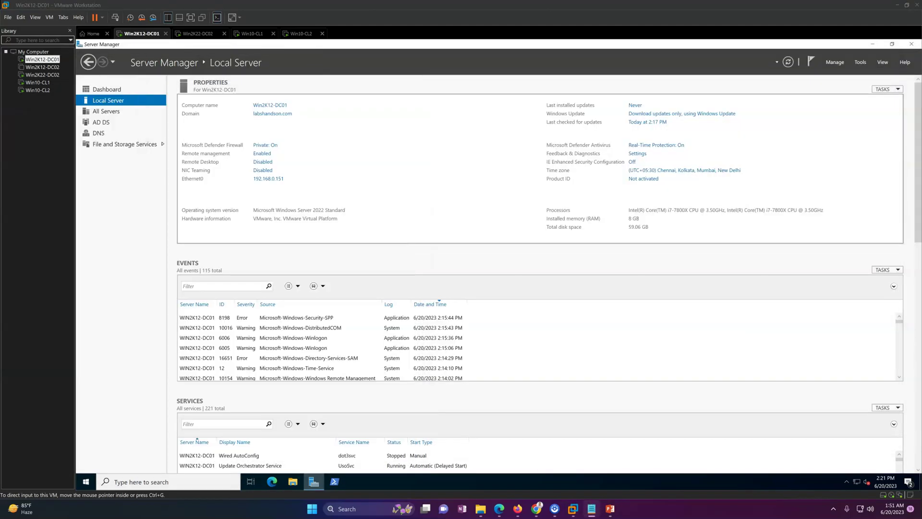
click(336, 483)
right_click(336, 483)
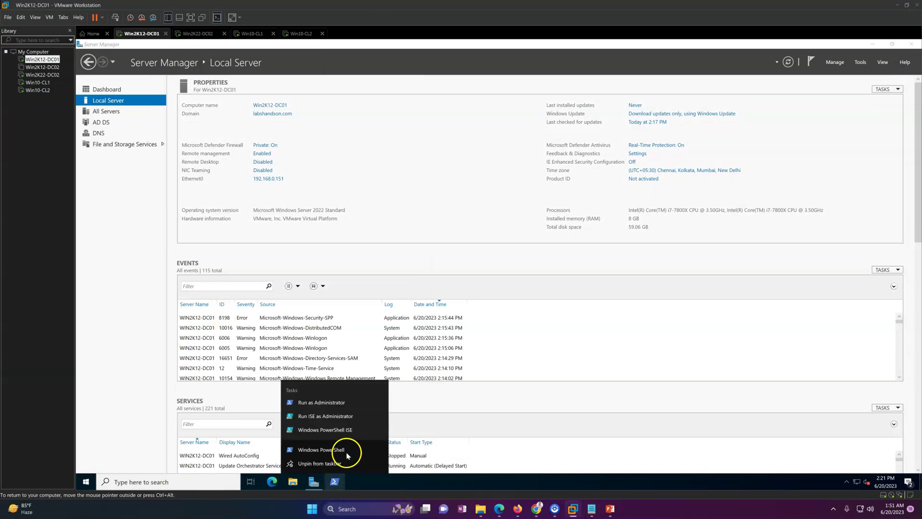
click(323, 406)
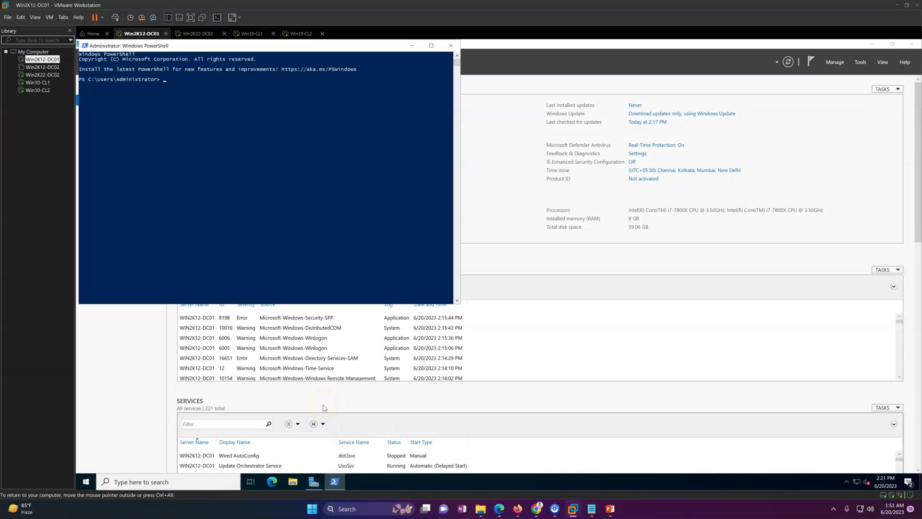
click(240, 205)
text(cls)
key(Return)
- Paste and run netdom computername /enumerate to list the controller's current names
key(alt+Tab)
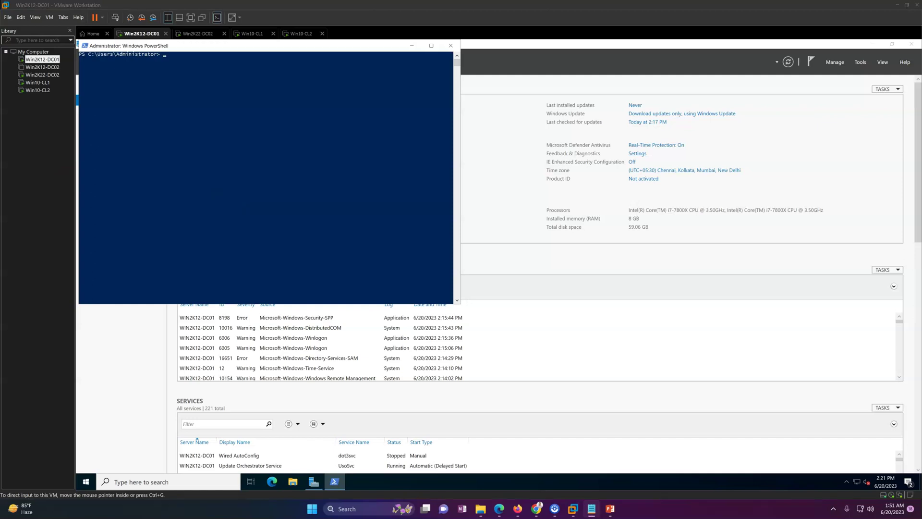
click(265, 141)
right_click(265, 141)
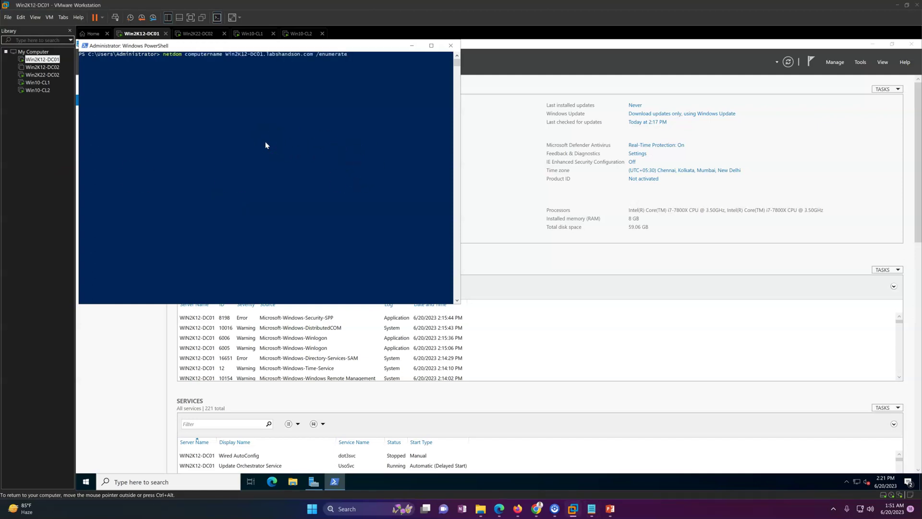
key(Return)
drag(156, 49, 205, 85)
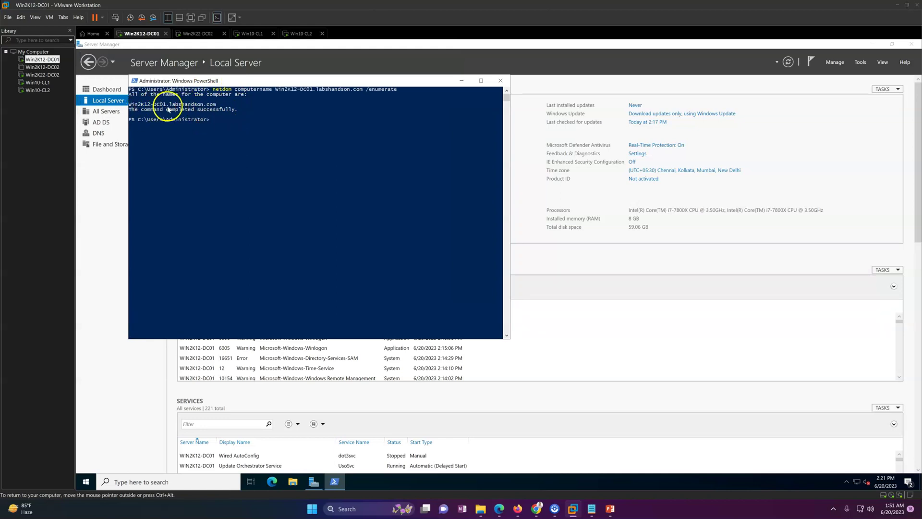
click(592, 509)
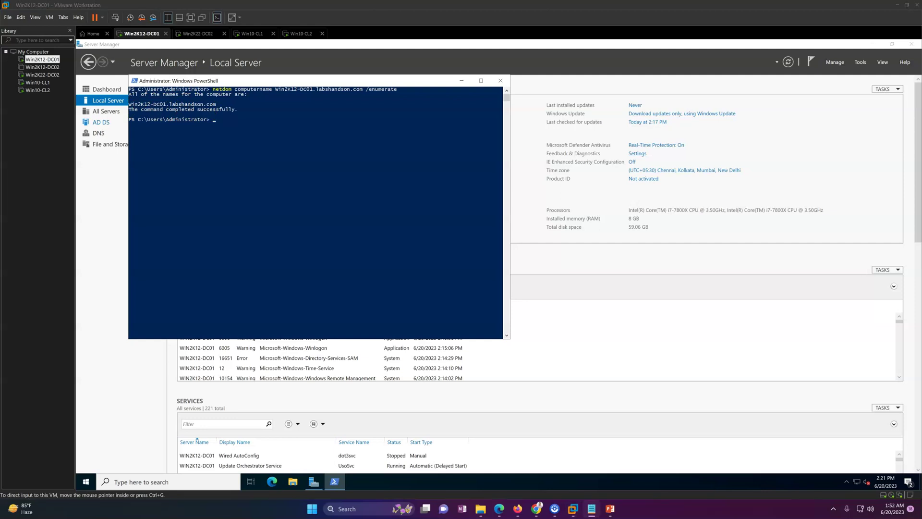
- Paste netdom computername Win2K12-DC01.labshandson.com /add:Win2K22-DC01.labshandson.com at the PowerShell prompt
click(610, 509)
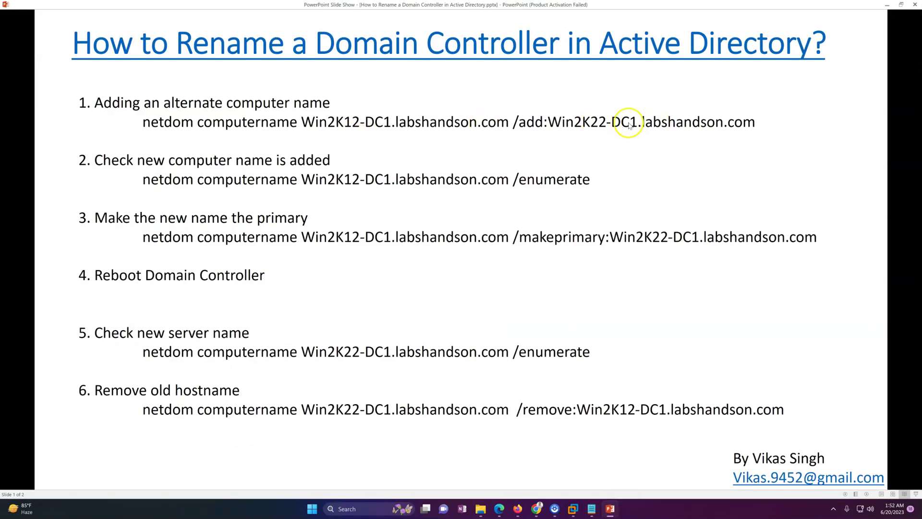
click(610, 509)
click(372, 220)
right_click(373, 220)
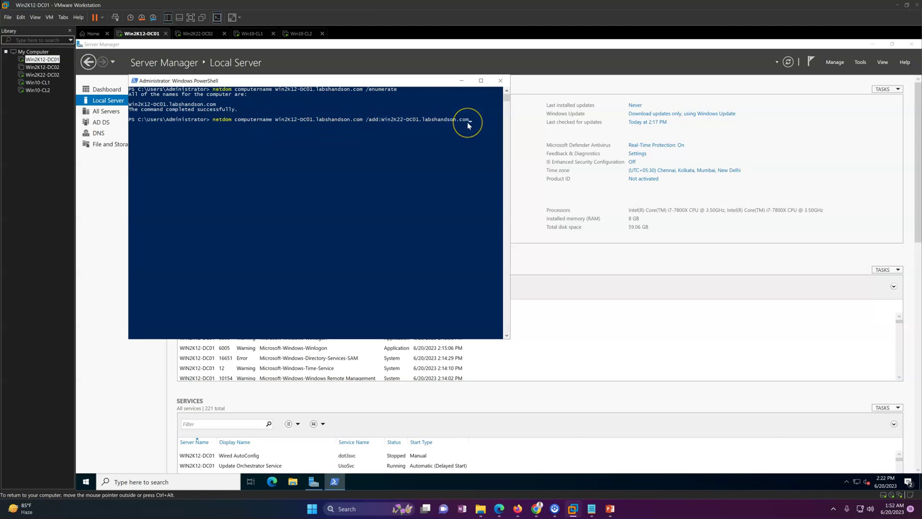
- Add Win2K22-DC01.labshandson.com as an alternate name and enumerate to confirm it's listed
key(Return)
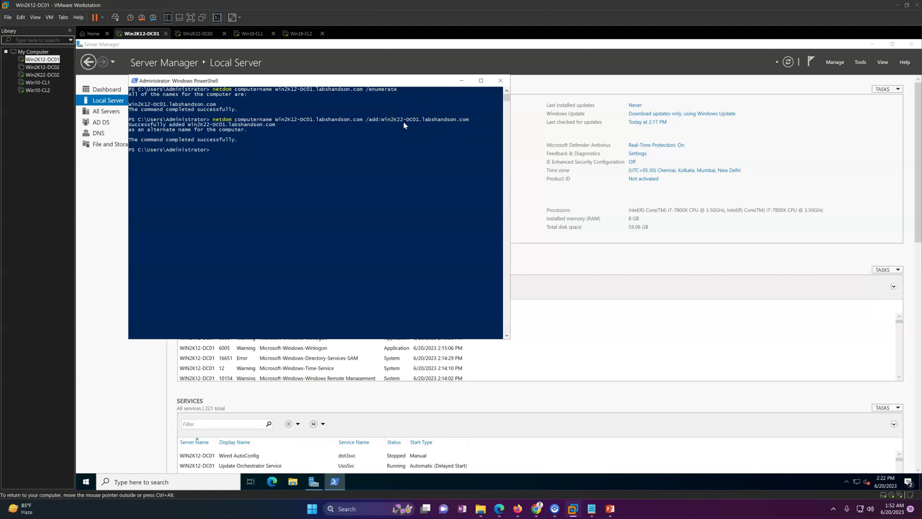
key(Up)
key(Up)
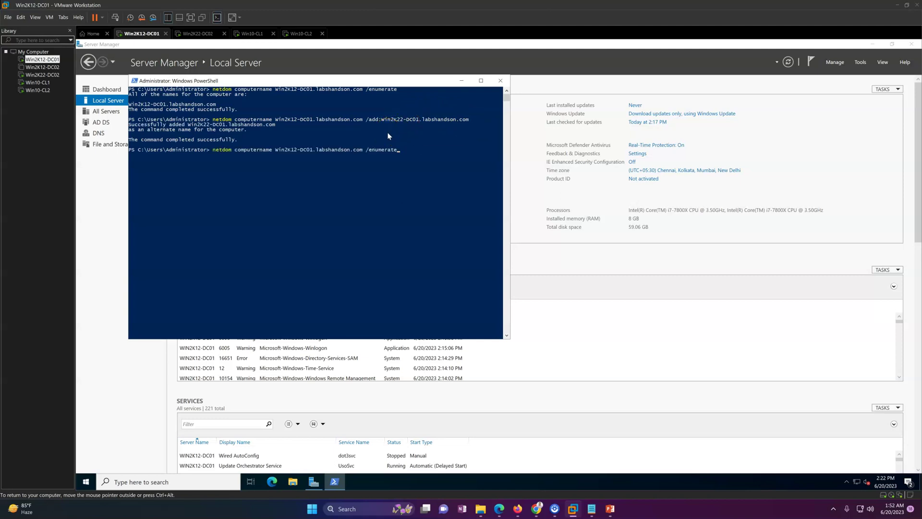
key(Return)
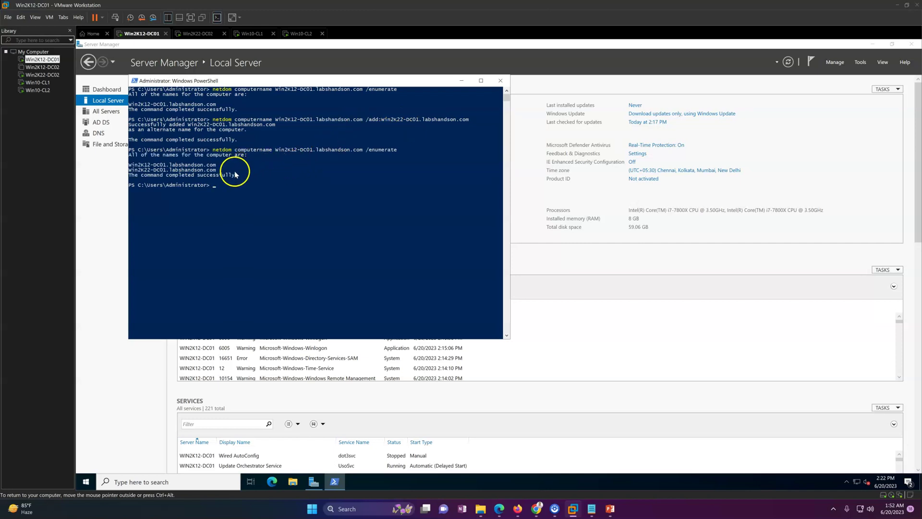
drag(216, 170, 130, 172)
key(ctrl+c)
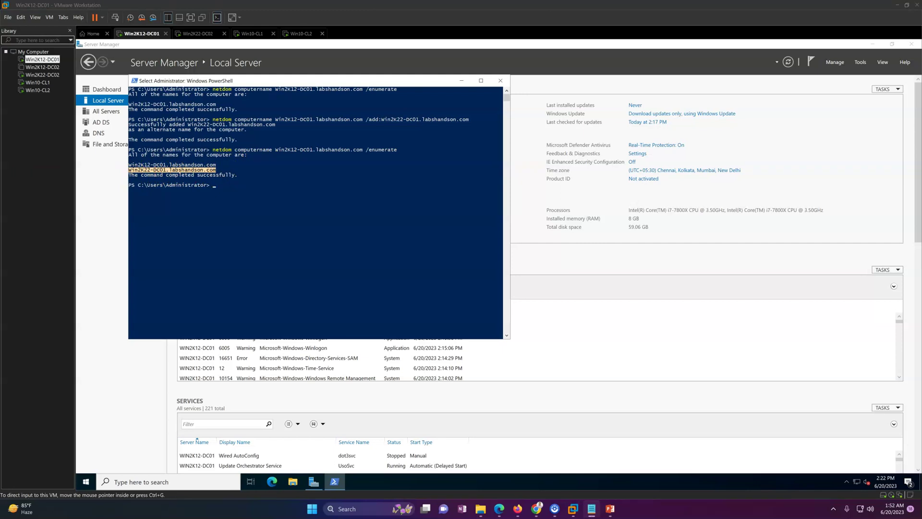
right_click(274, 211)
right_click(274, 212)
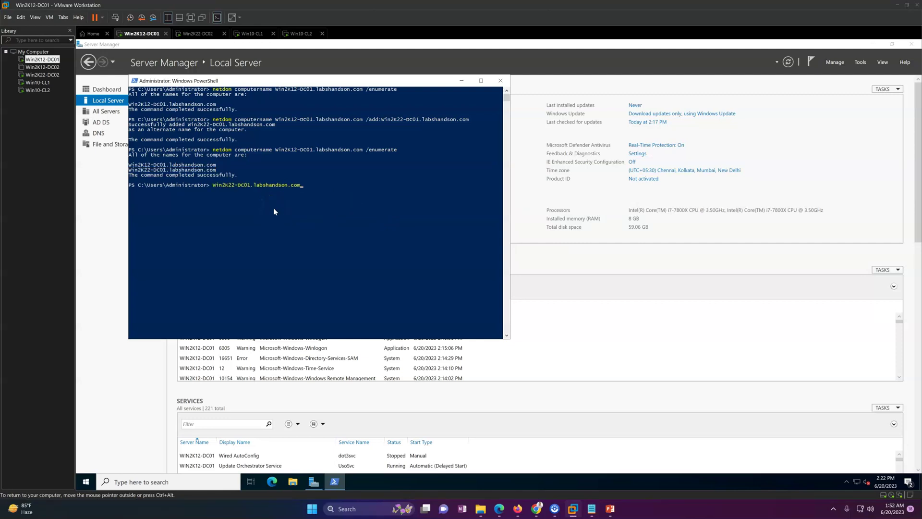
key(BackSpace)
key(BackSpace)
key(BackSpace)
key(BackSpace)
key(BackSpace)
key(BackSpace)
key(BackSpace)
key(BackSpace)
key(BackSpace)
key(BackSpace)
key(BackSpace)
key(BackSpace)
key(BackSpace)
key(BackSpace)
key(BackSpace)
key(BackSpace)
key(BackSpace)
key(BackSpace)
key(BackSpace)
key(BackSpace)
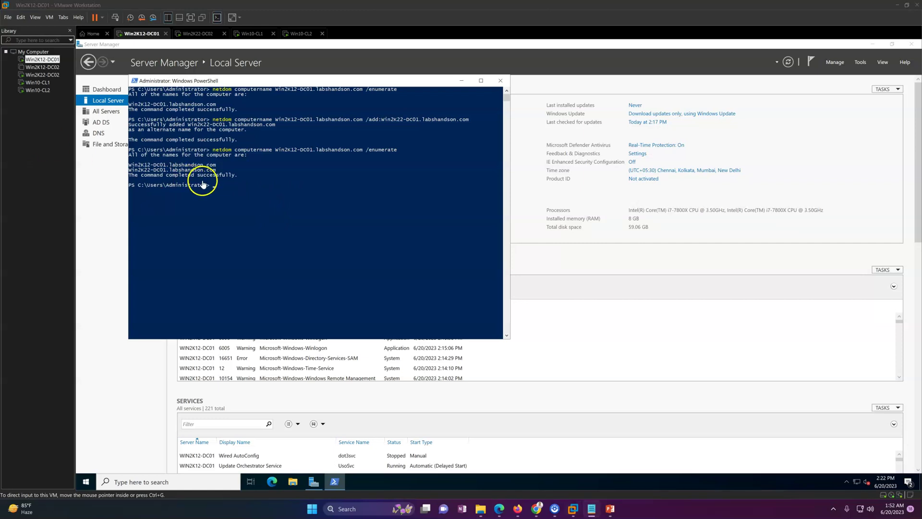
- Run netdom /makeprimary for Win2K22-DC01.labshandson.com, then re-enumerate to confirm both names
right_click(262, 197)
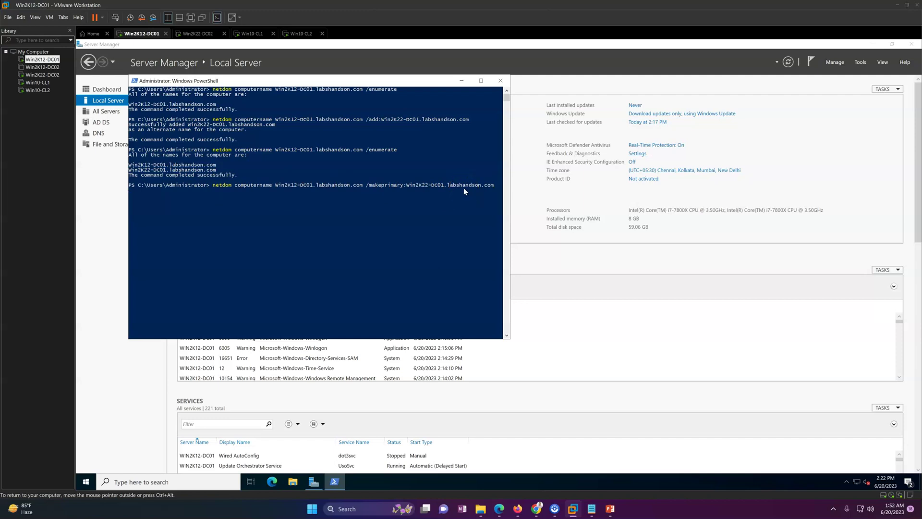
key(Return)
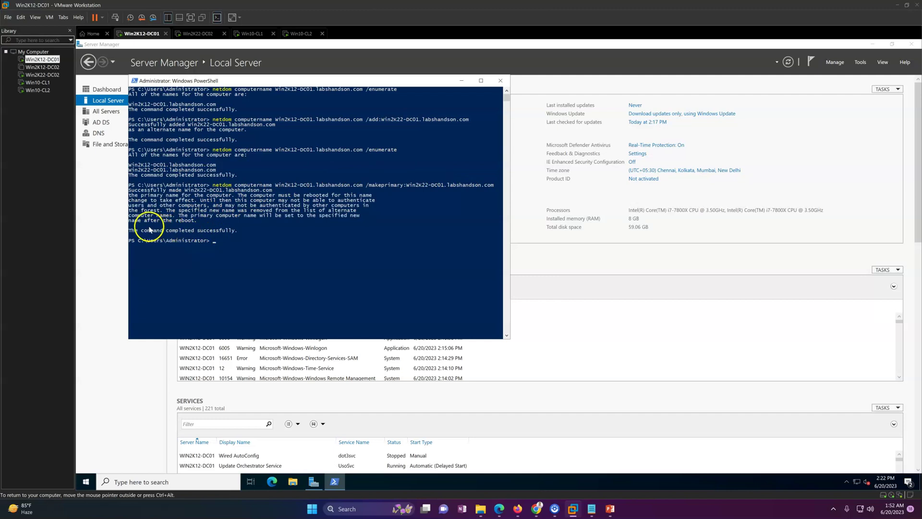
key(Up)
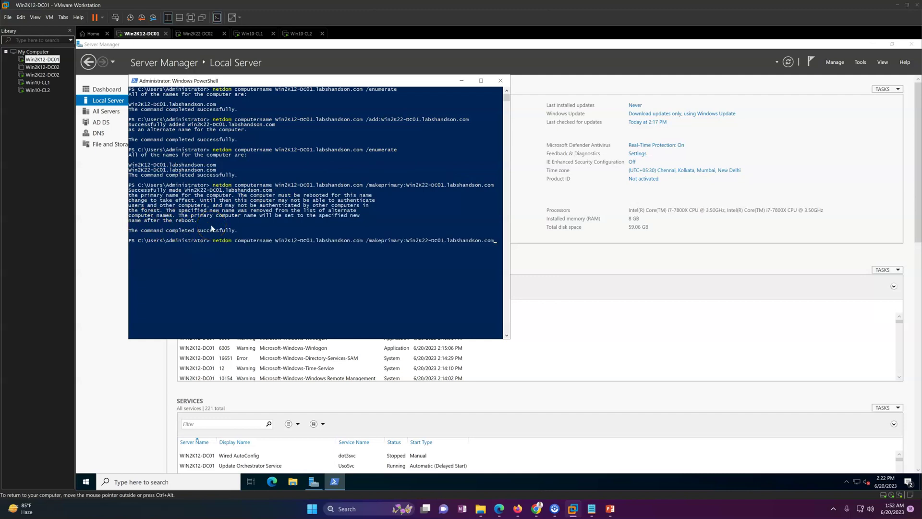
key(Up)
key(Return)
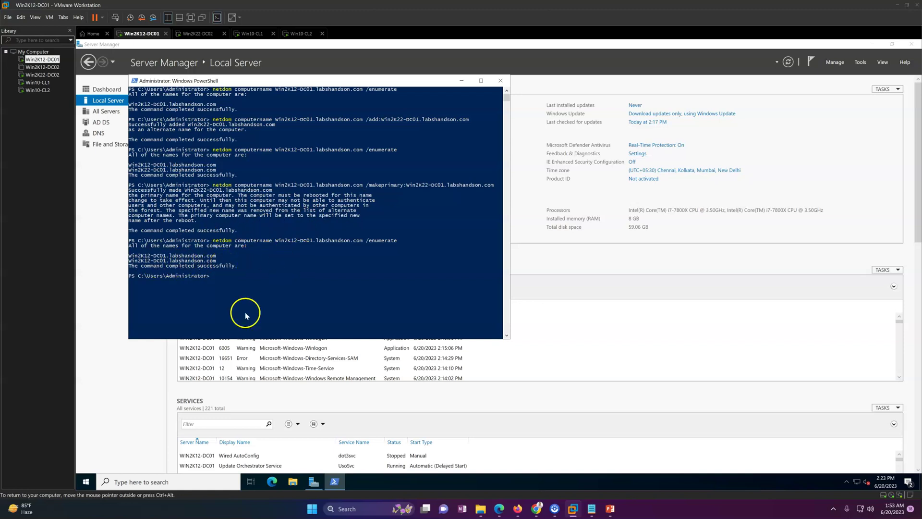
- Open Active Directory Users and Computers from Server Manager's Tools and minimize Server Manager
drag(289, 80, 422, 156)
click(862, 63)
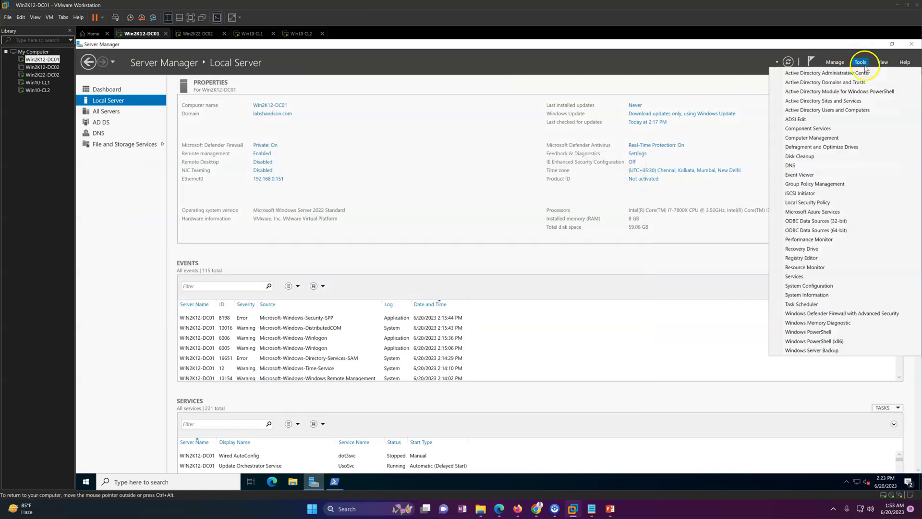
click(826, 110)
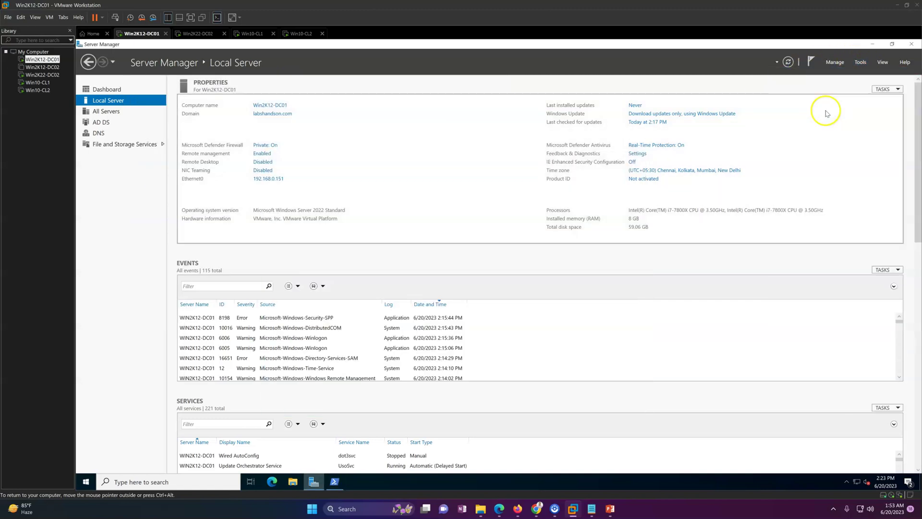
click(860, 63)
click(861, 61)
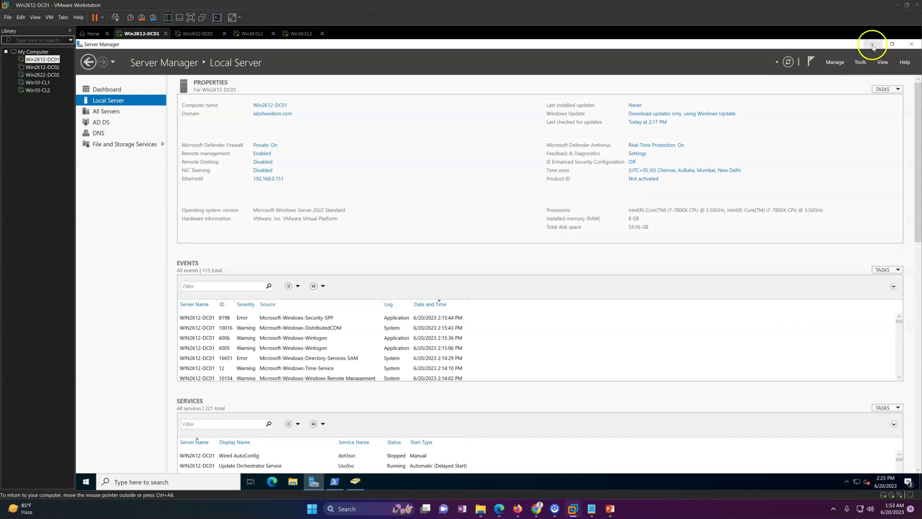
click(873, 44)
- Check WIN2K22-DC02 under Domain Controllers in ADUC and under Prod-Site in Sites and Services
click(515, 140)
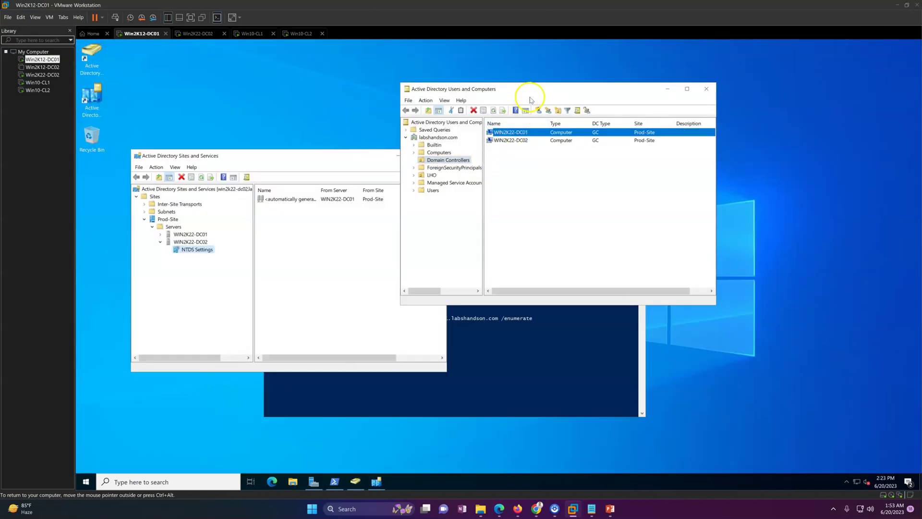
drag(531, 89, 597, 87)
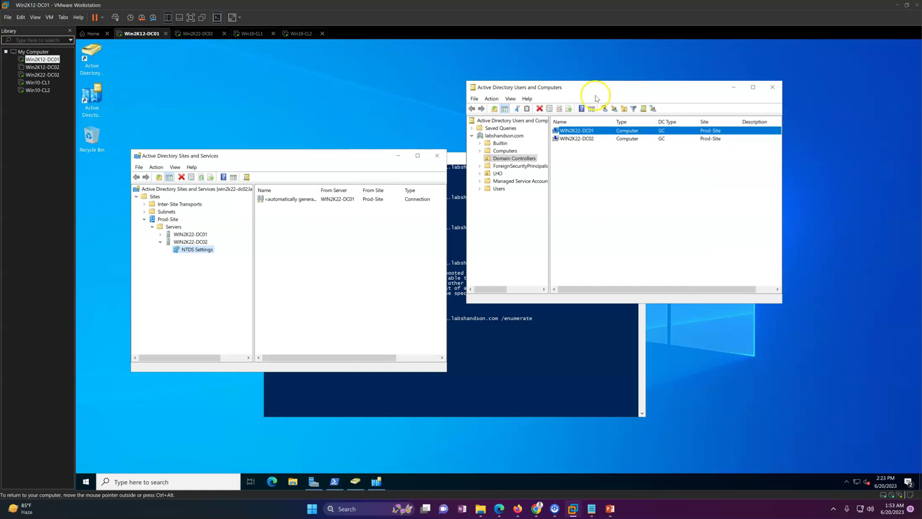
click(185, 242)
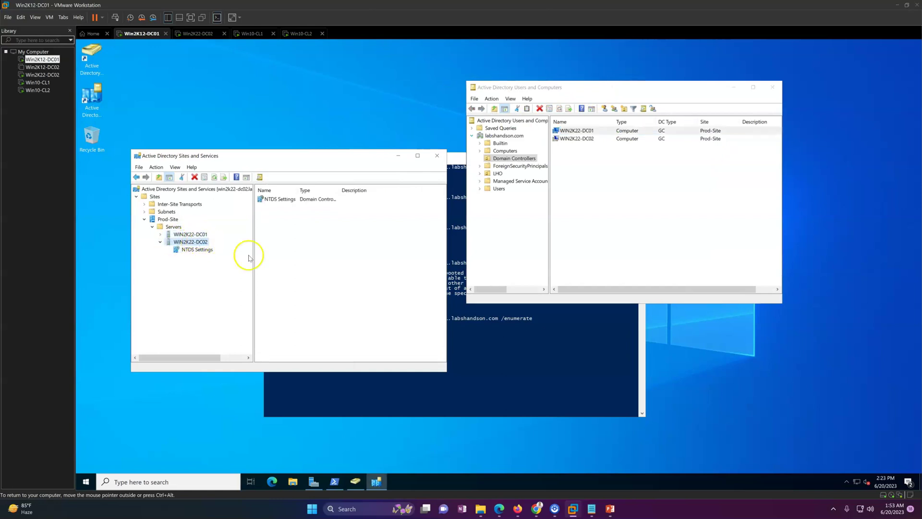
click(477, 325)
click(314, 481)
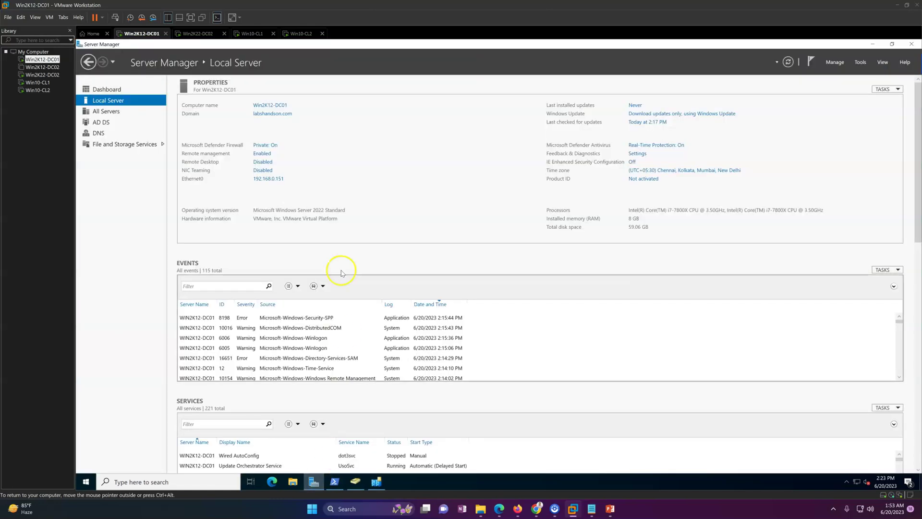
click(321, 482)
click(666, 211)
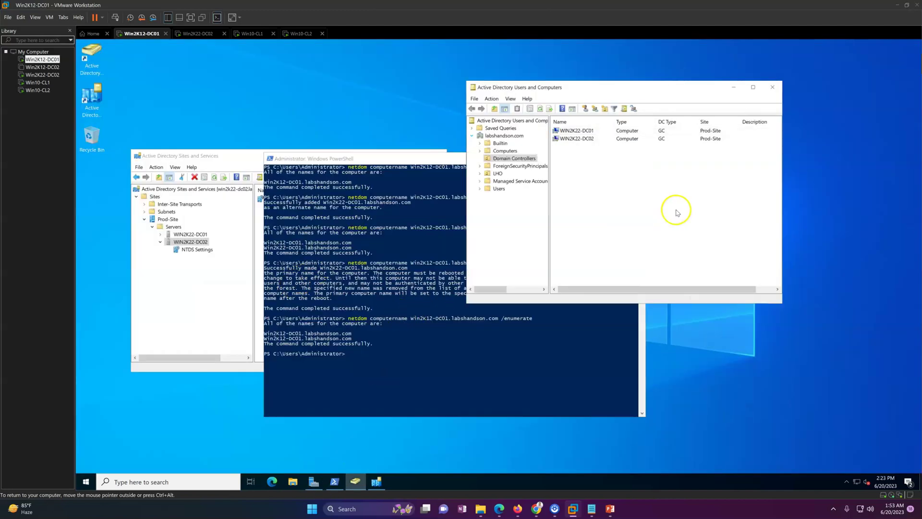
- Restart the Win2K12-DC01 VM from the Win+X menu, confirming the Other (Unplanned) reason
right_click(85, 482)
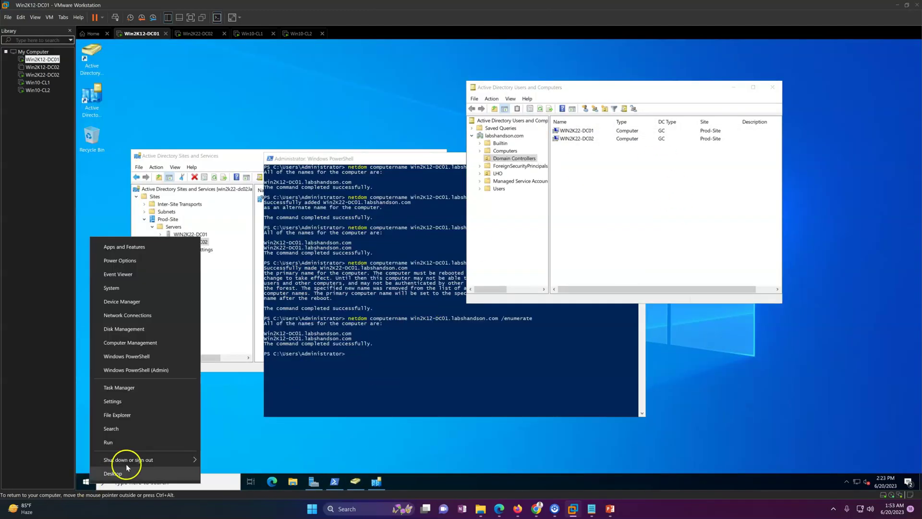
mouse_move(158, 460)
click(219, 458)
click(210, 470)
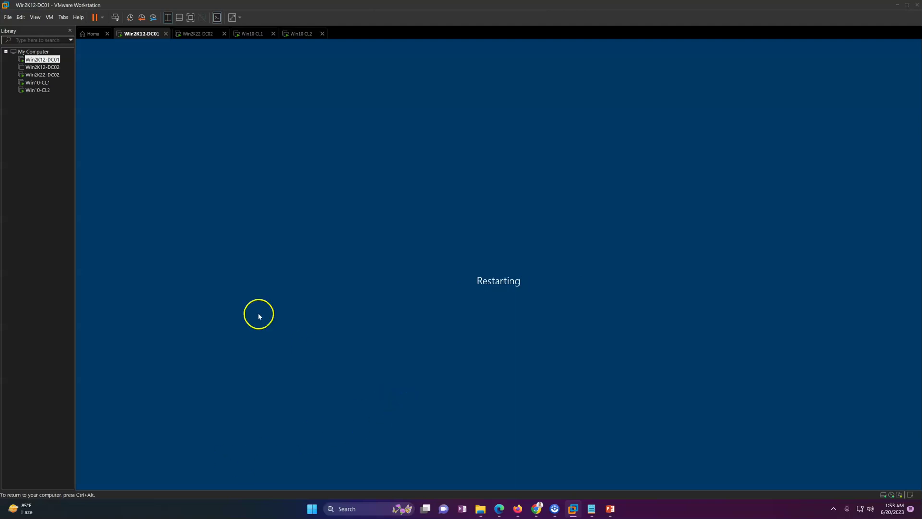
key(ctrl+alt)
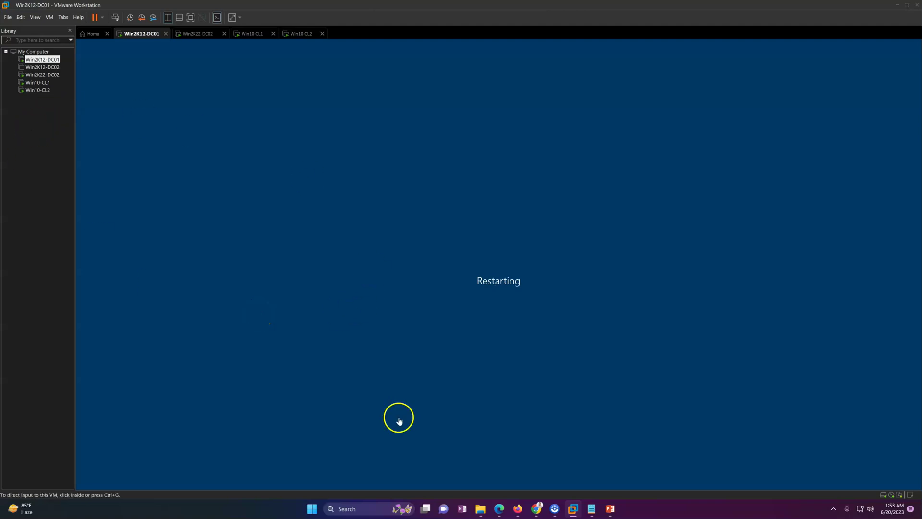
click(592, 512)
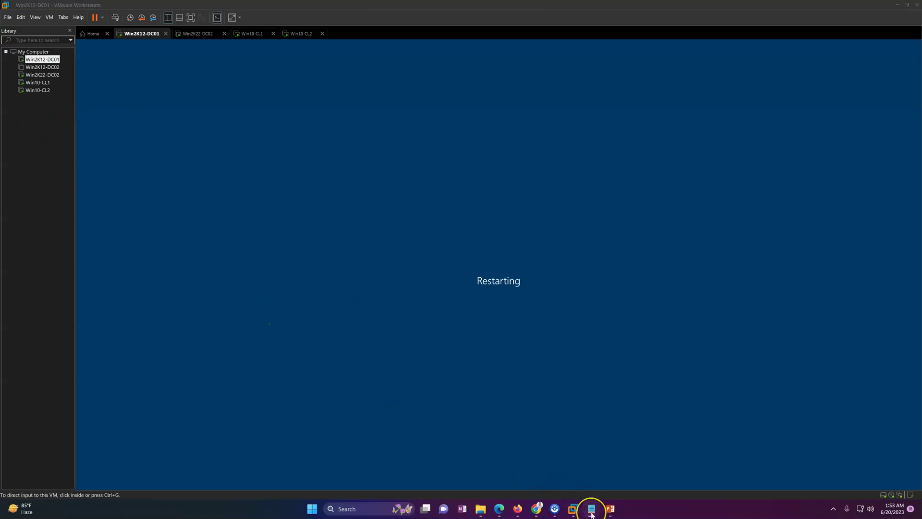
- Monitor the Win2K12-DC01 boot, alternating between the PowerPoint slide show and VMware
click(610, 510)
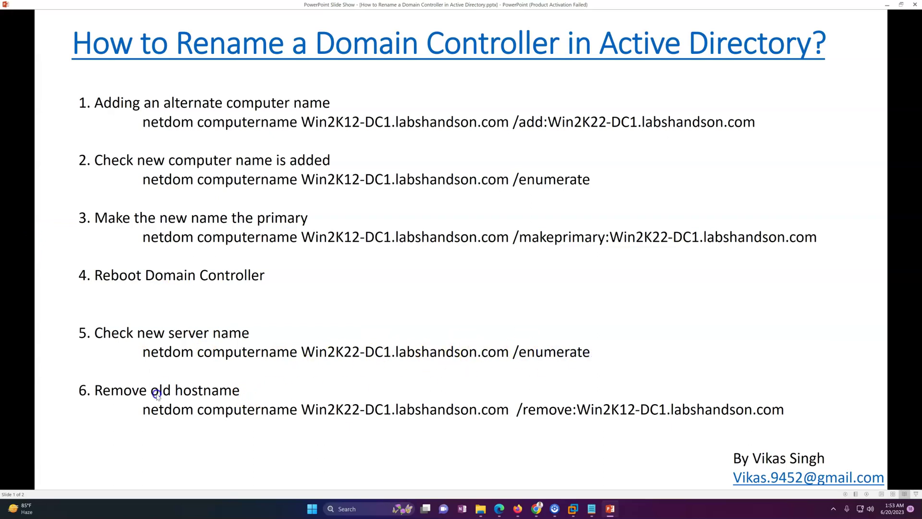
click(609, 512)
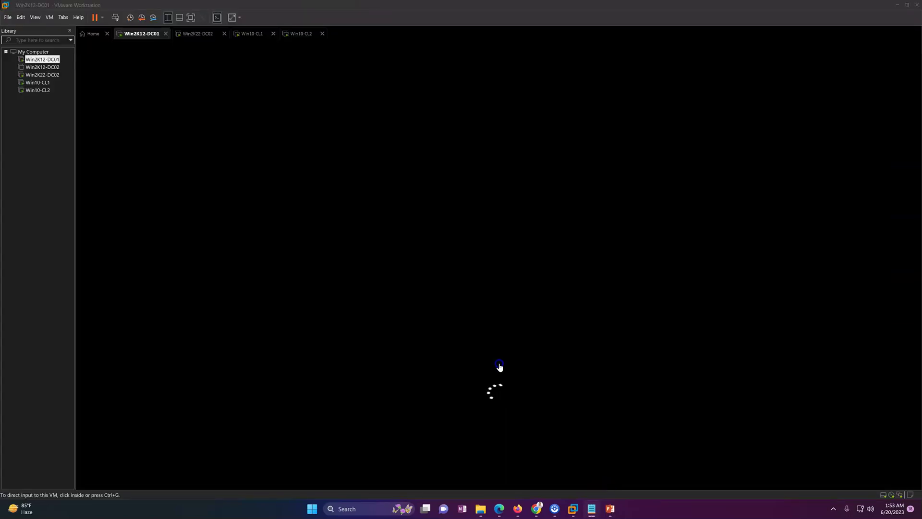
click(611, 509)
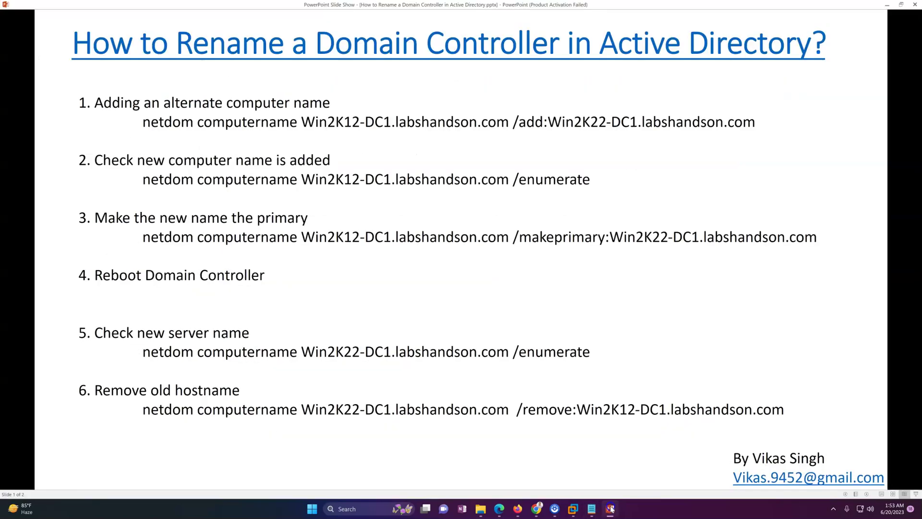
click(611, 509)
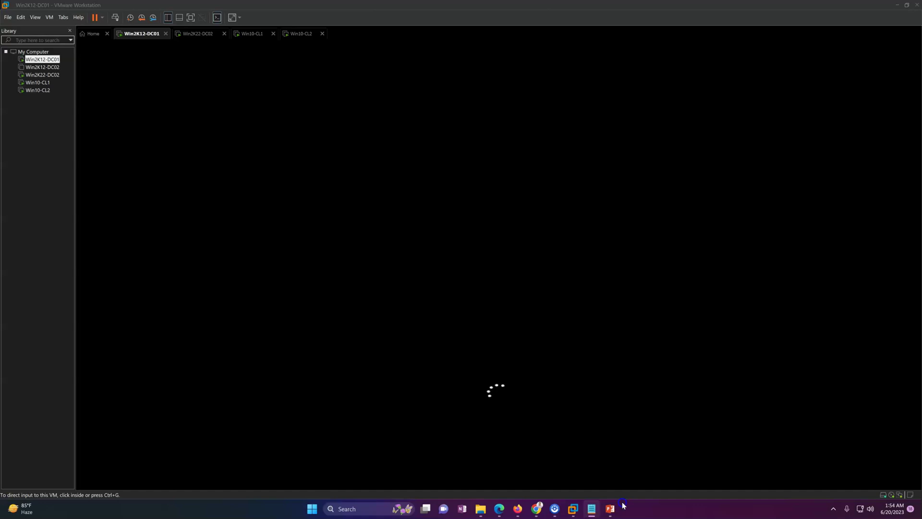
click(45, 196)
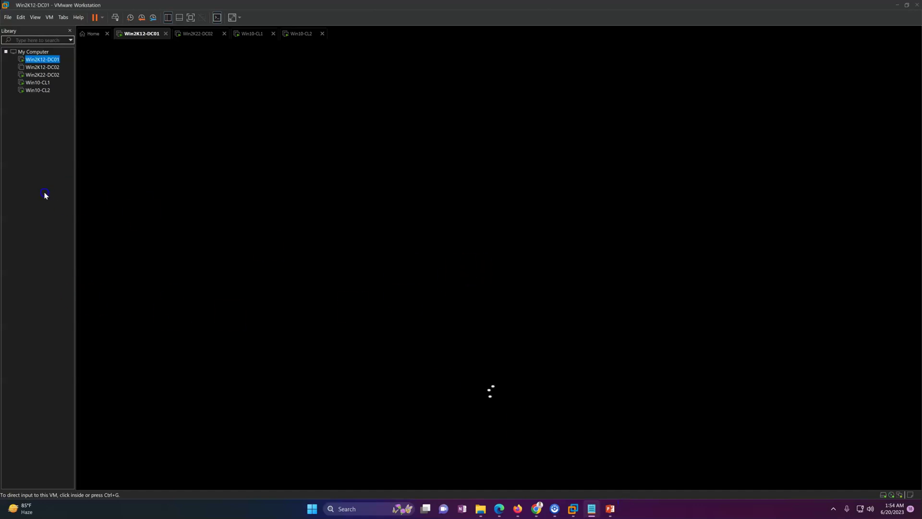
- On Win2K22-DC02, launch Active Directory Sites and Services from Tools
click(201, 34)
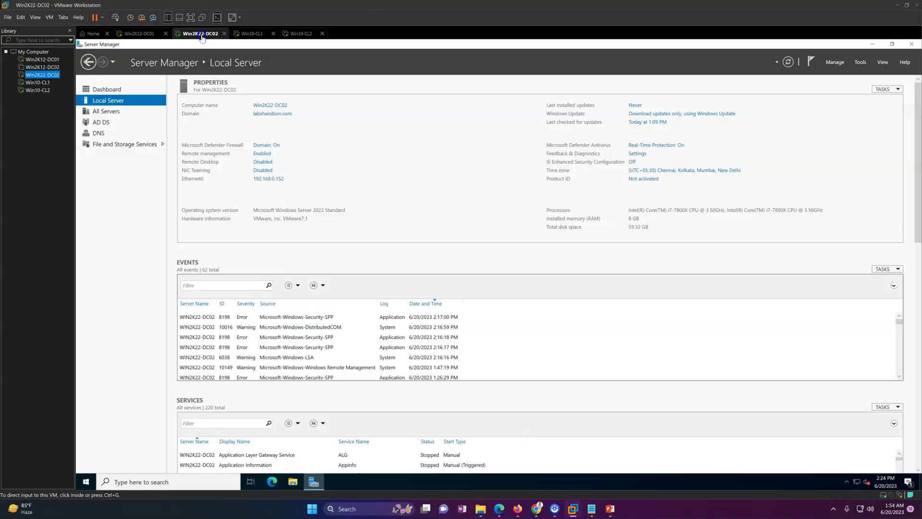
click(860, 62)
click(846, 101)
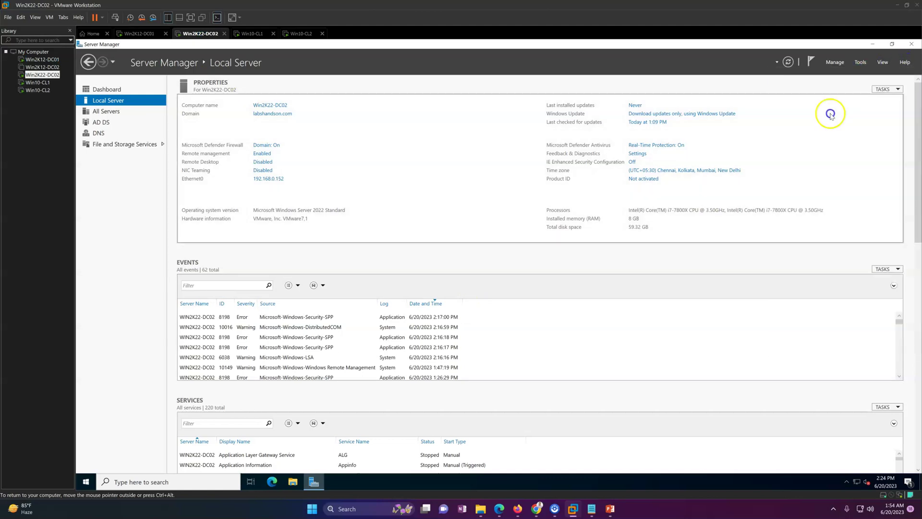
- Return to Win2K12-DC01 and send Ctrl+Alt+Del to reach the password prompt
click(140, 34)
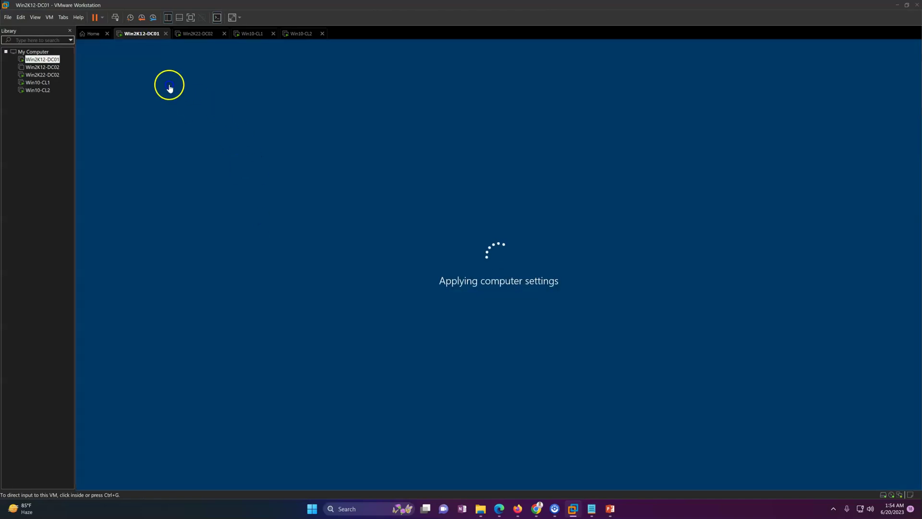
click(60, 210)
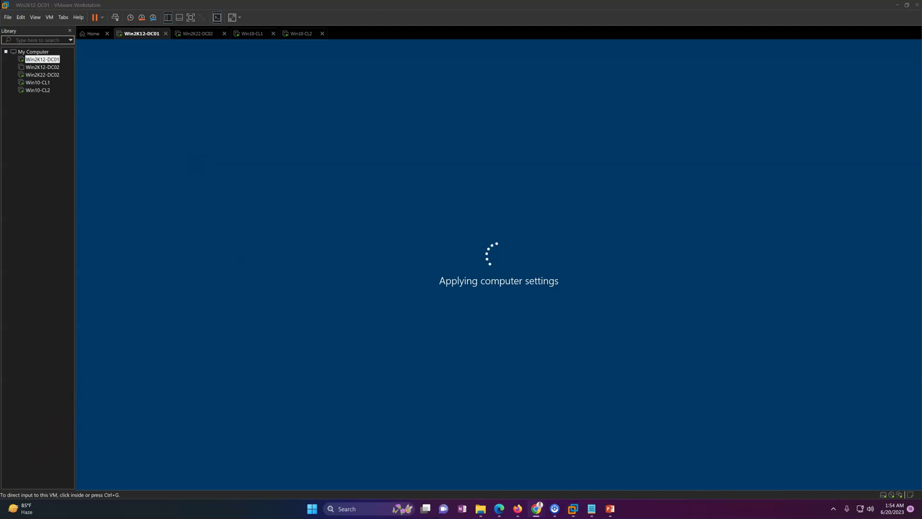
click(116, 17)
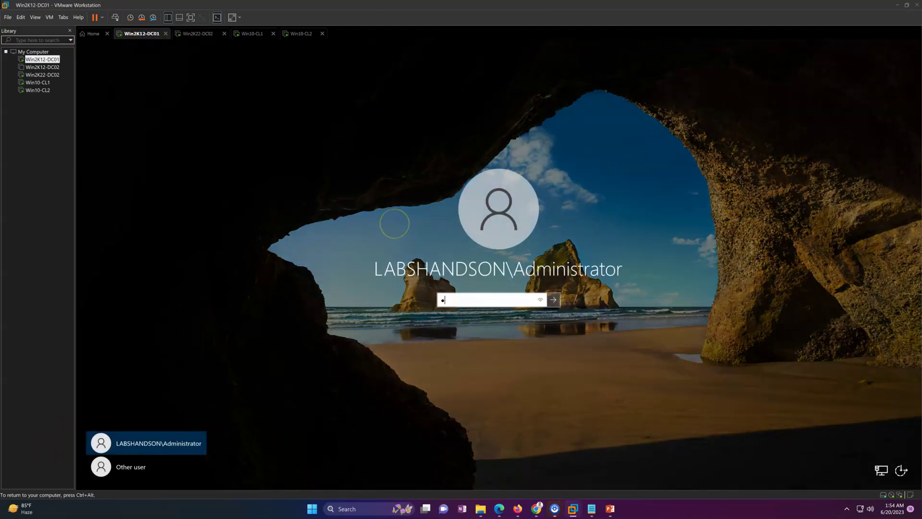
- Sign in and open Local Server, which now reports computer name Win2K22-DC01
key(Return)
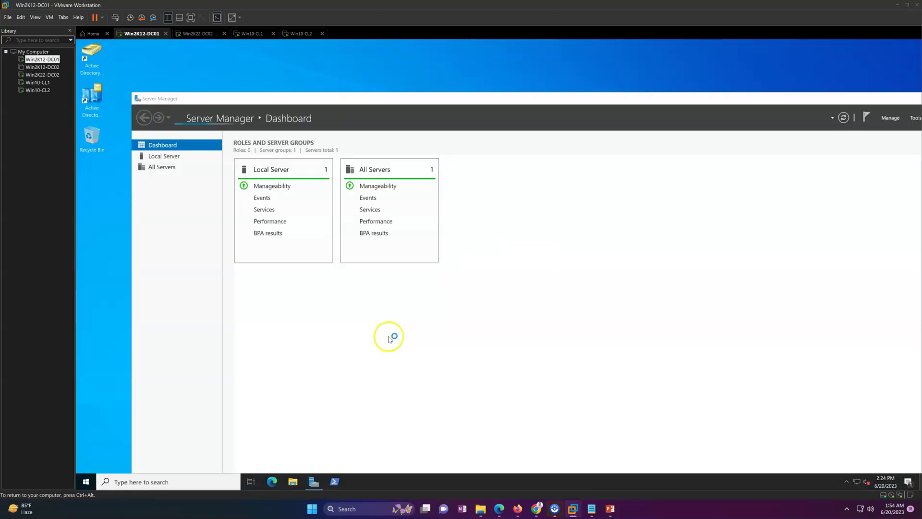
click(175, 157)
double_click(332, 101)
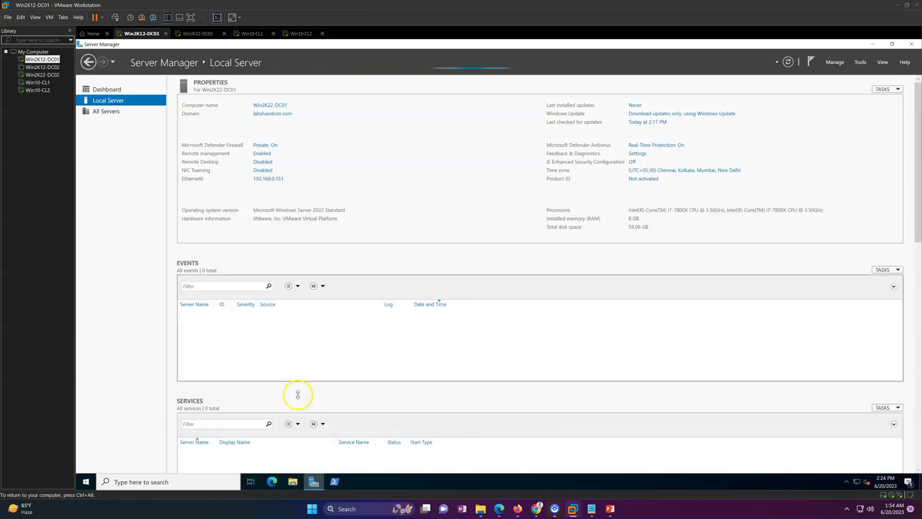
- Launch an administrator PowerShell and clear it with cls
right_click(336, 481)
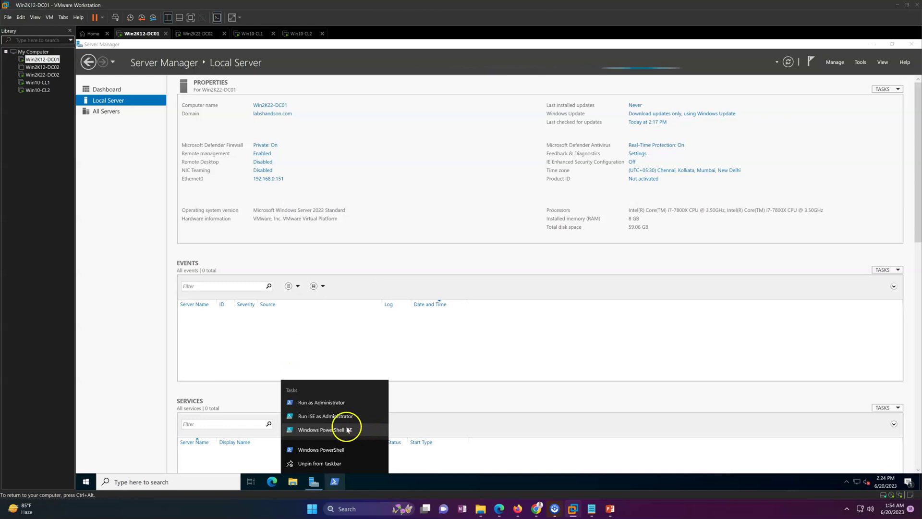
click(329, 402)
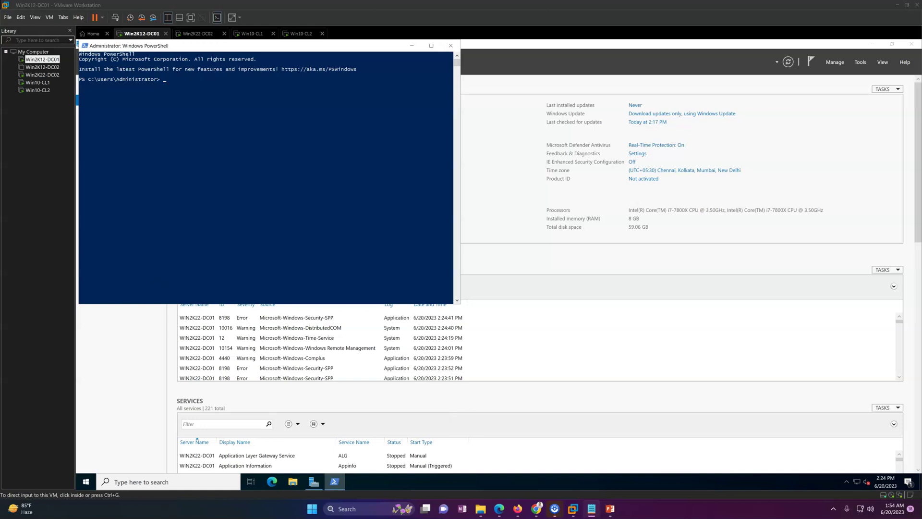
click(332, 206)
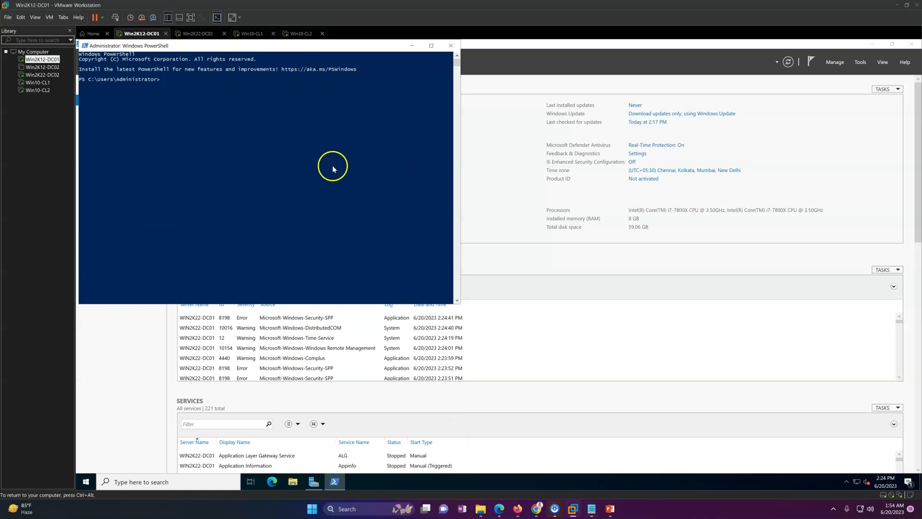
click(240, 166)
text(cls)
key(Return)
key(ctrl+alt)
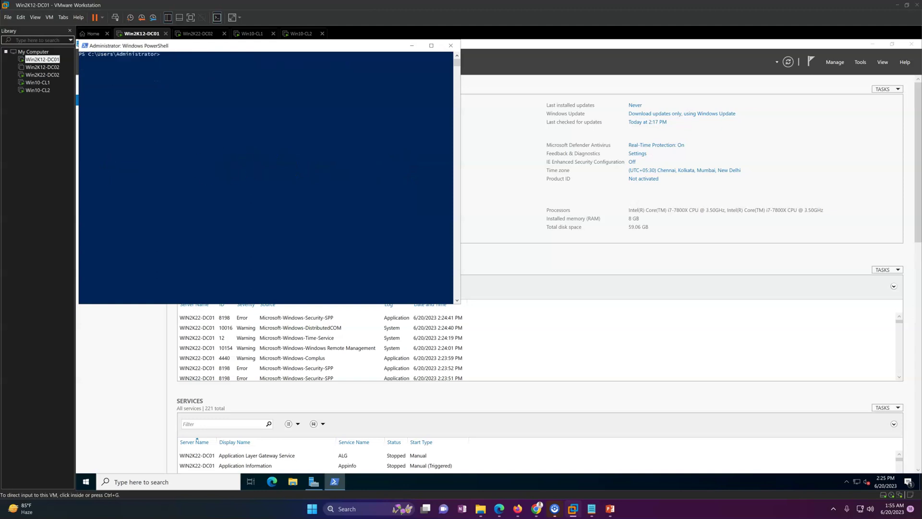
- Run netdom computername Win2K22-DC01.labshandson.com /enumerate and copy the listed name from the output
click(175, 144)
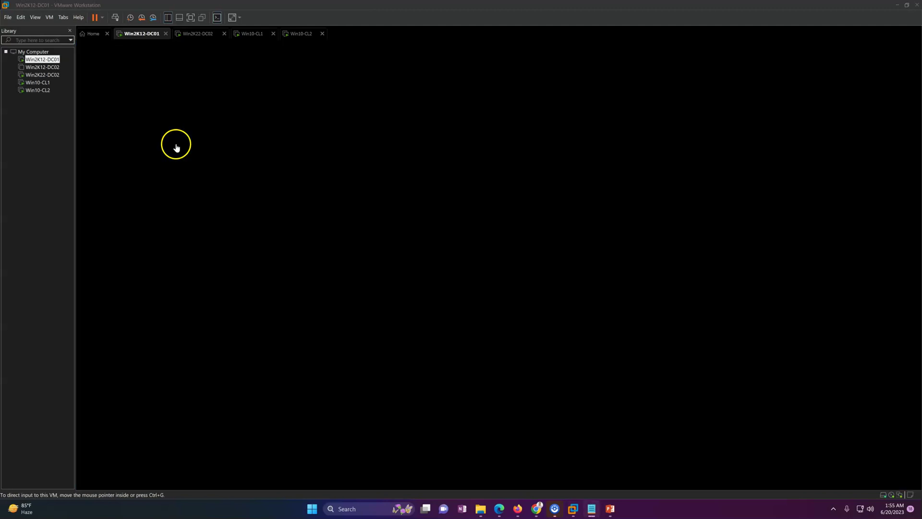
right_click(190, 132)
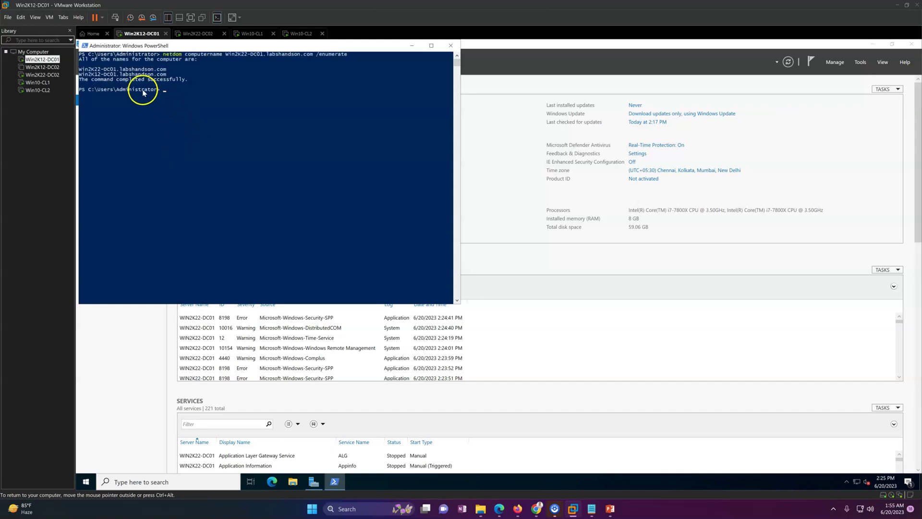
mouse_move(86, 71)
mouse_down()
mouse_move(167, 72)
mouse_move(98, 79)
mouse_up()
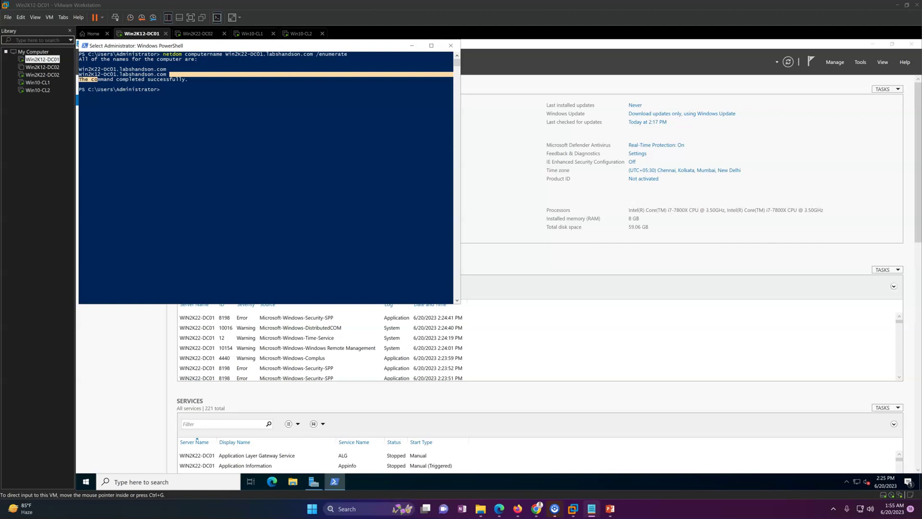
right_click(267, 154)
right_click(267, 154)
key(BackSpace)
key(BackSpace)
key(BackSpace)
key(BackSpace)
key(BackSpace)
key(BackSpace)
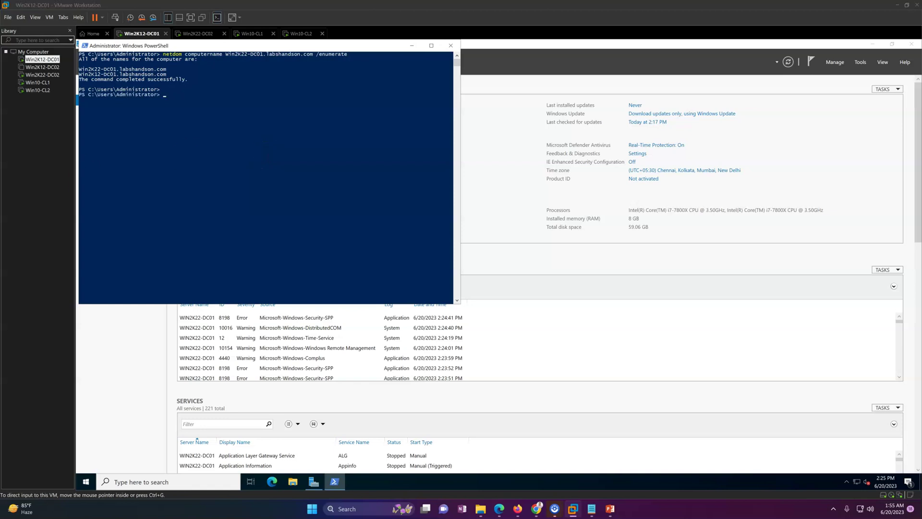
click(198, 175)
- Remove the Win2K12-DC01.labshandson.com alternate name with netdom, verify only Win2K22-DC01 remains, and close PowerShell
right_click(195, 155)
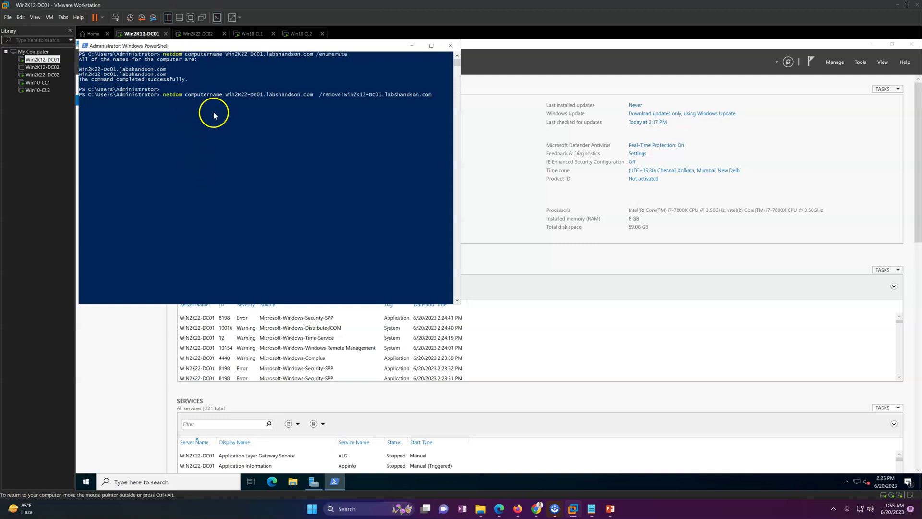
key(Return)
key(Up)
key(Up)
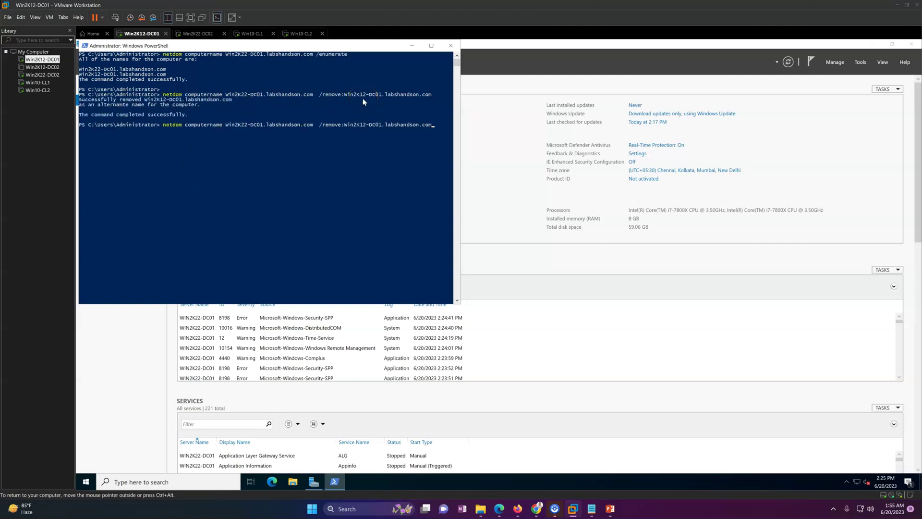
key(Return)
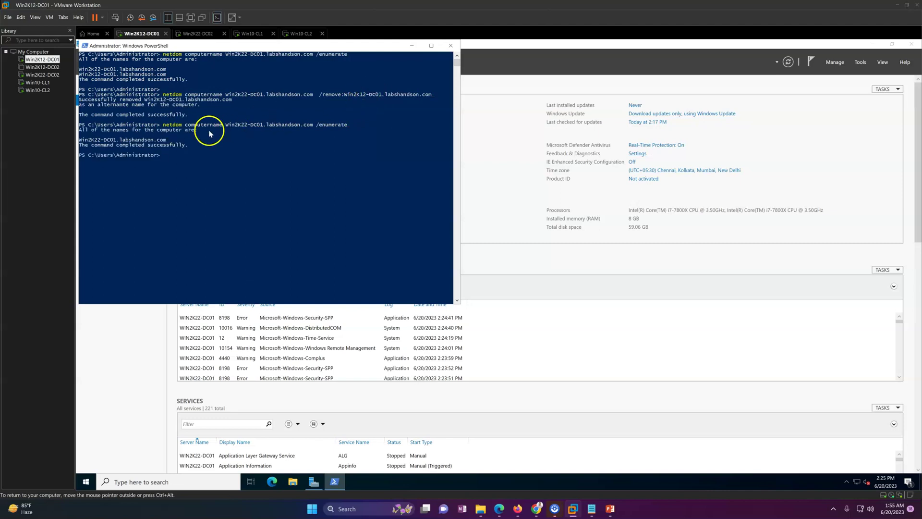
drag(79, 139, 176, 145)
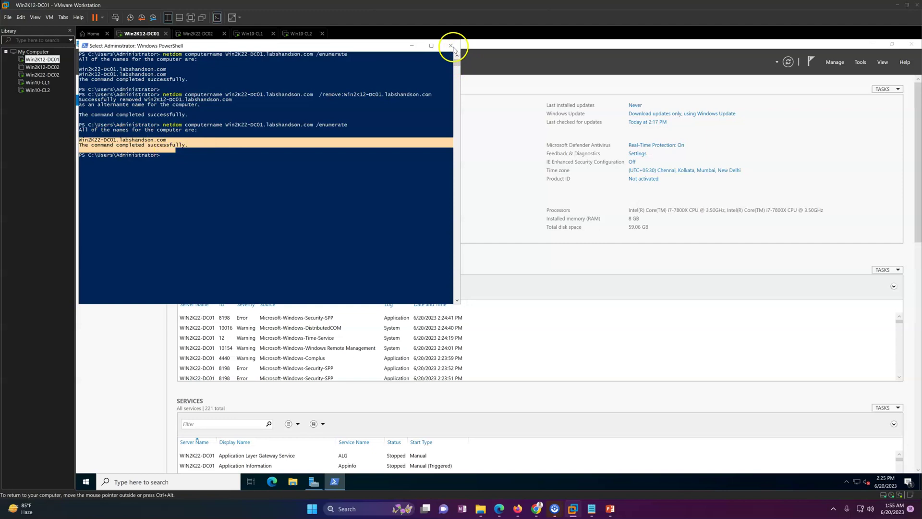
click(451, 45)
- Restart the renamed DC01 guest from the Start menu, confirming the shutdown reason
click(108, 91)
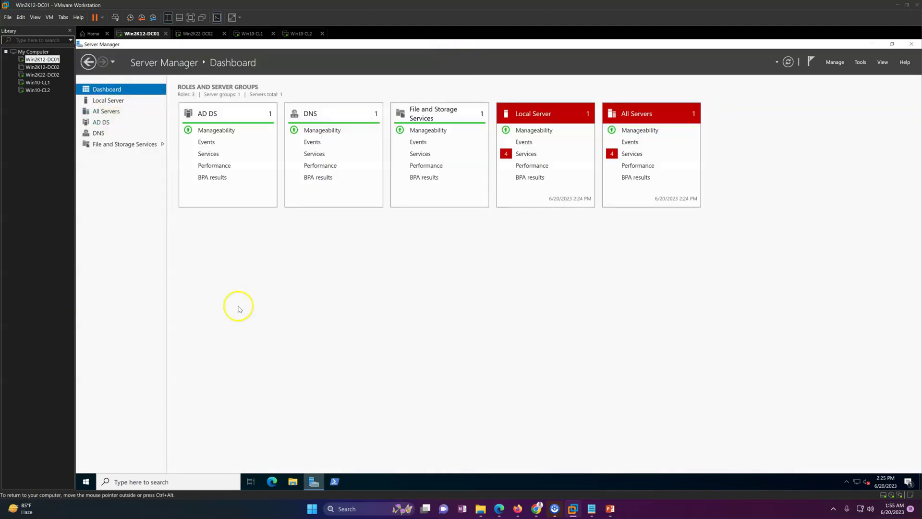
right_click(90, 482)
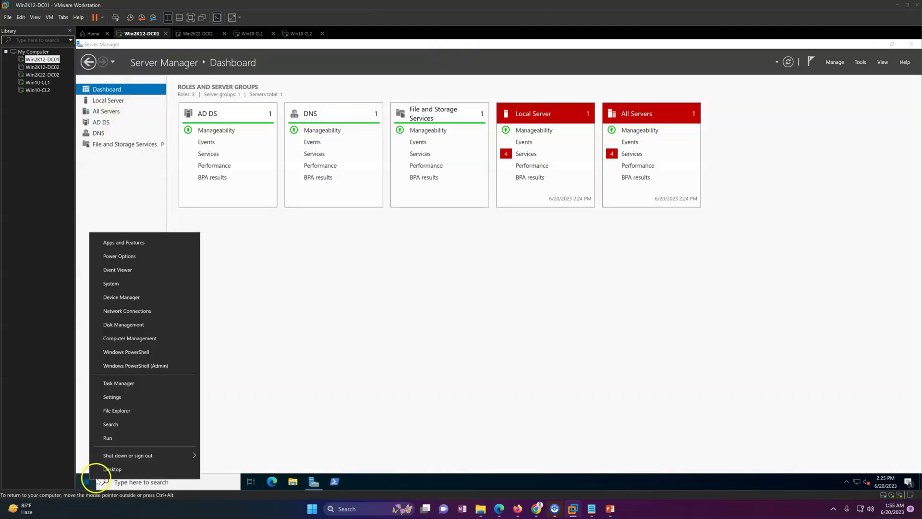
mouse_move(161, 456)
click(225, 457)
click(211, 463)
- On Win2K22-DC02, dismiss the Active Directory naming error and close Sites and Services
click(198, 34)
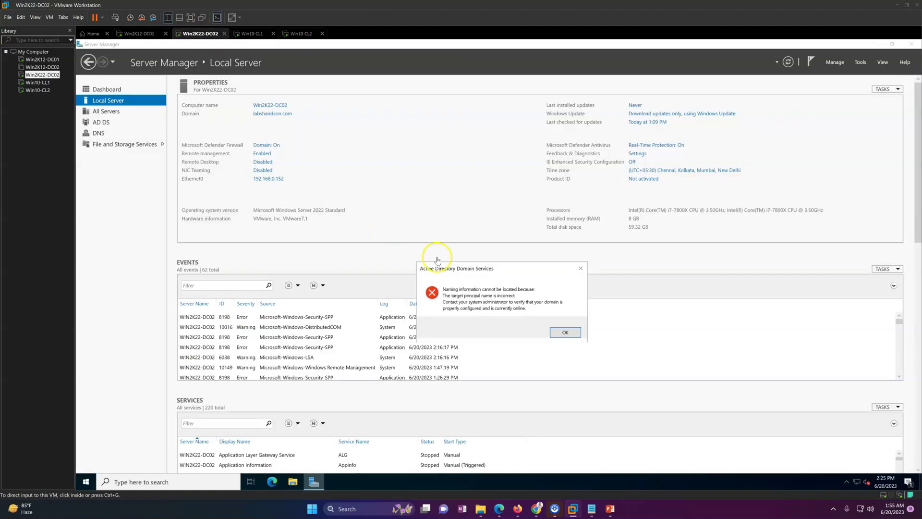
click(564, 332)
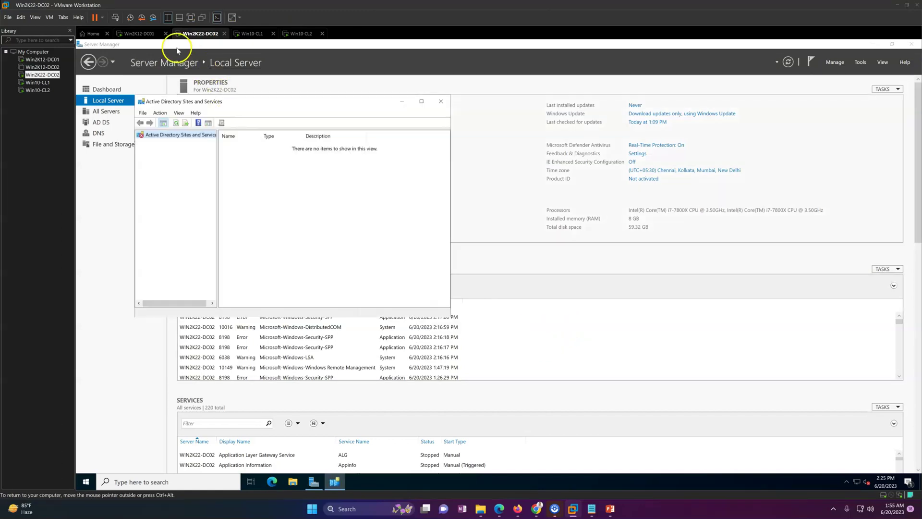
click(440, 101)
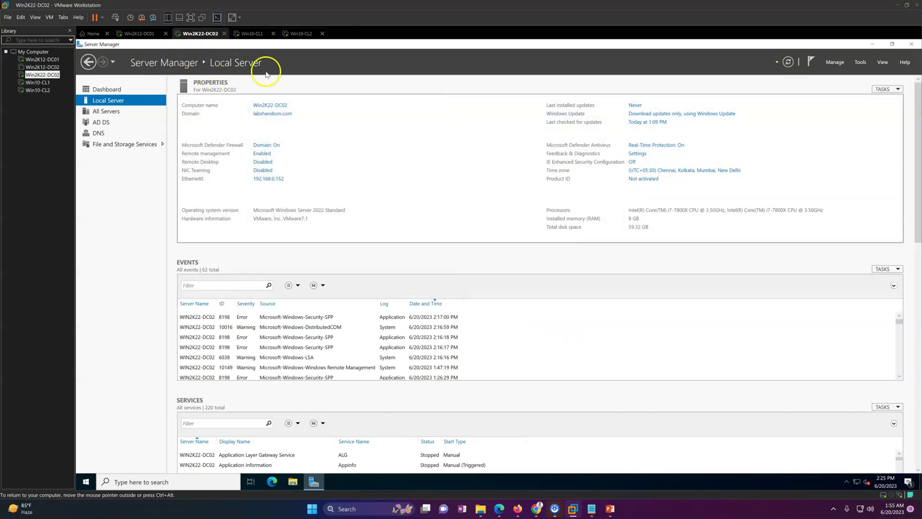
click(137, 33)
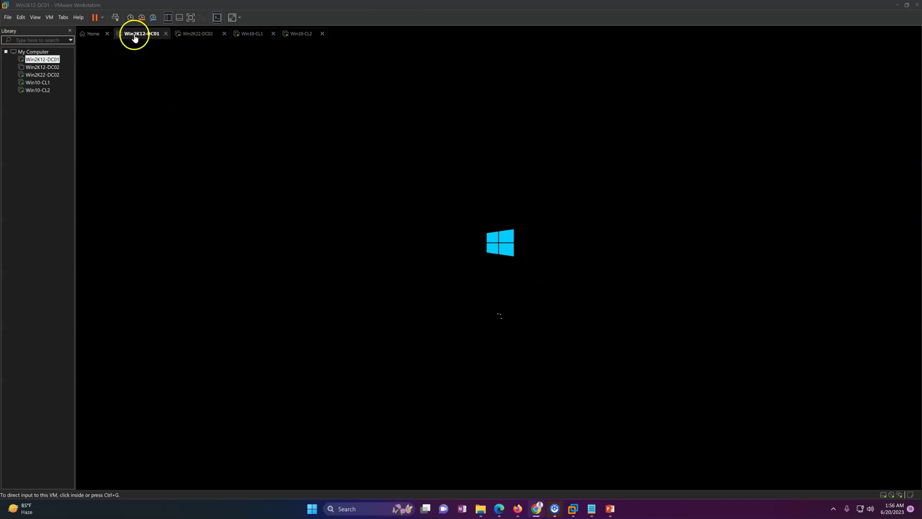
- Bring up DC02's Server Manager dashboard, then sign back in on DC01 after its restart
click(192, 33)
click(126, 89)
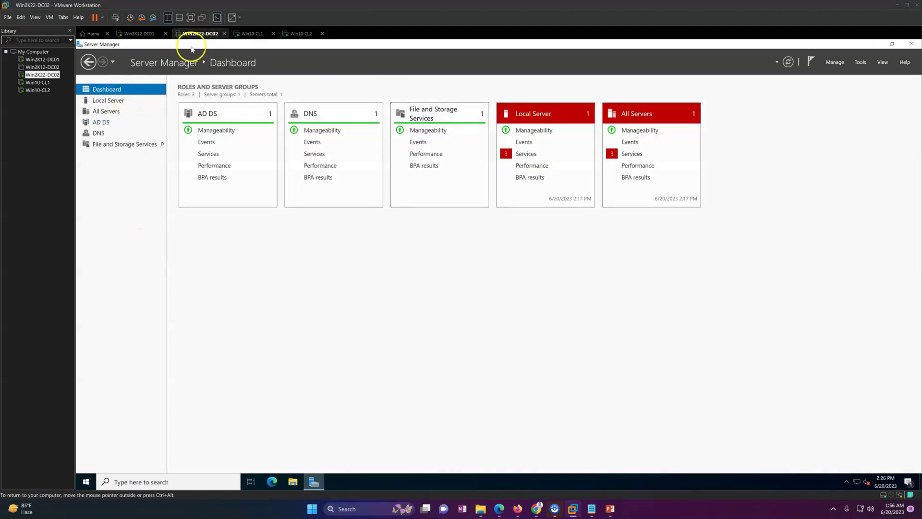
click(144, 34)
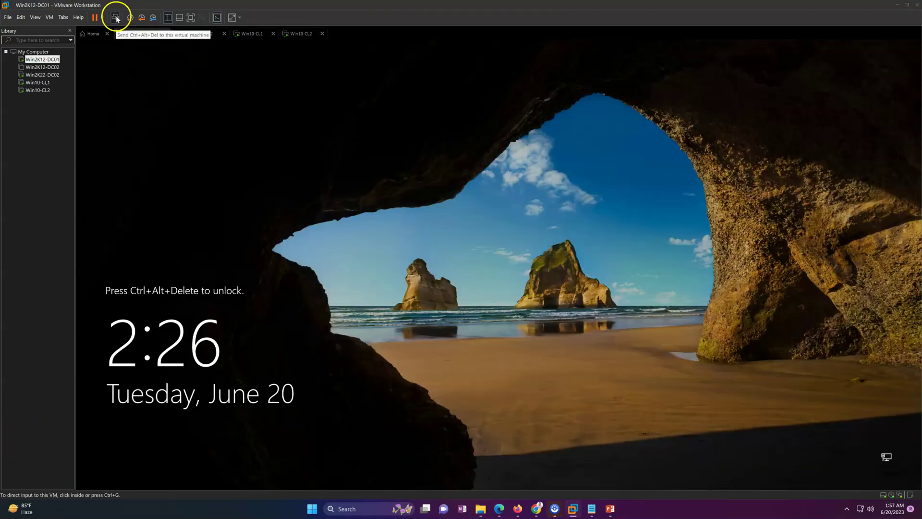
click(116, 18)
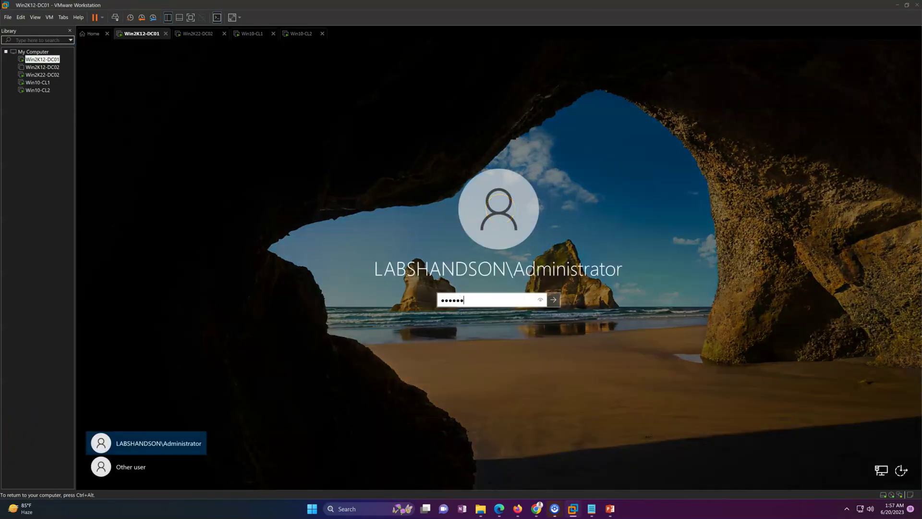
key(Return)
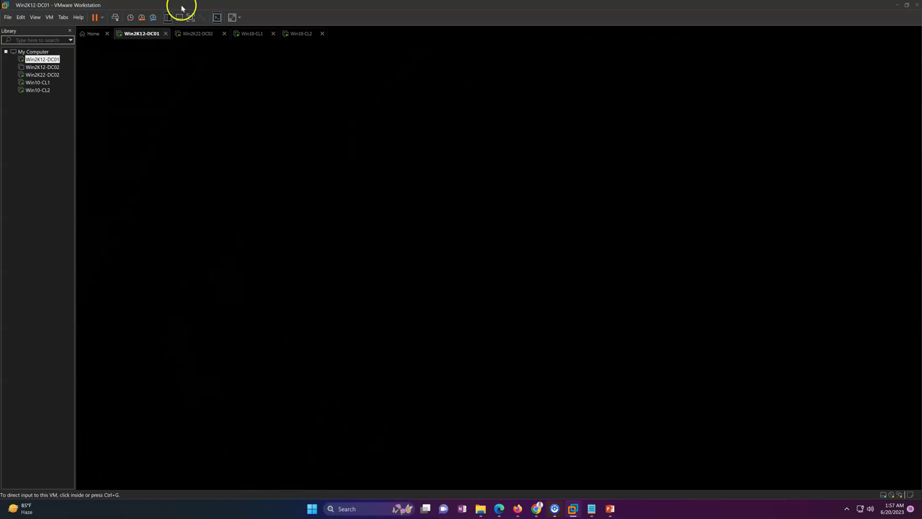
- Restart the Win2K22-DC02 guest, confirming the shutdown reason, then return to DC01
click(192, 34)
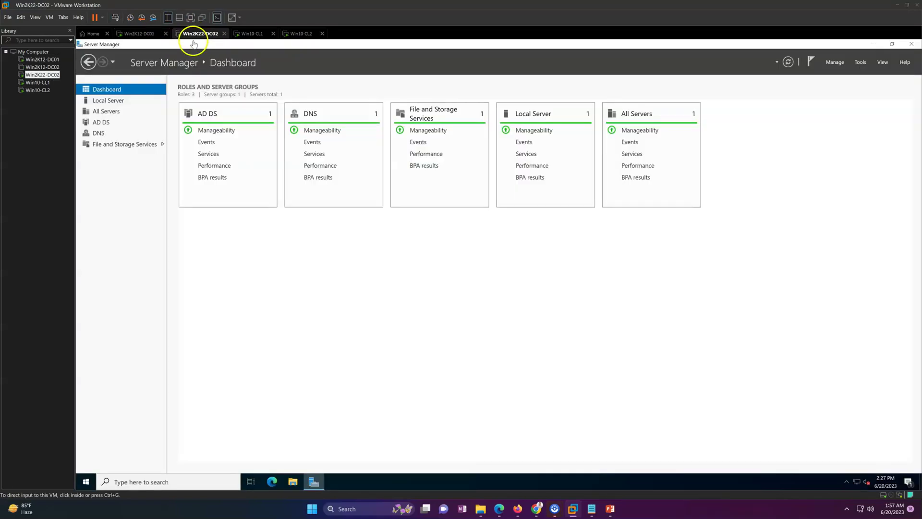
right_click(82, 482)
mouse_move(165, 459)
click(227, 459)
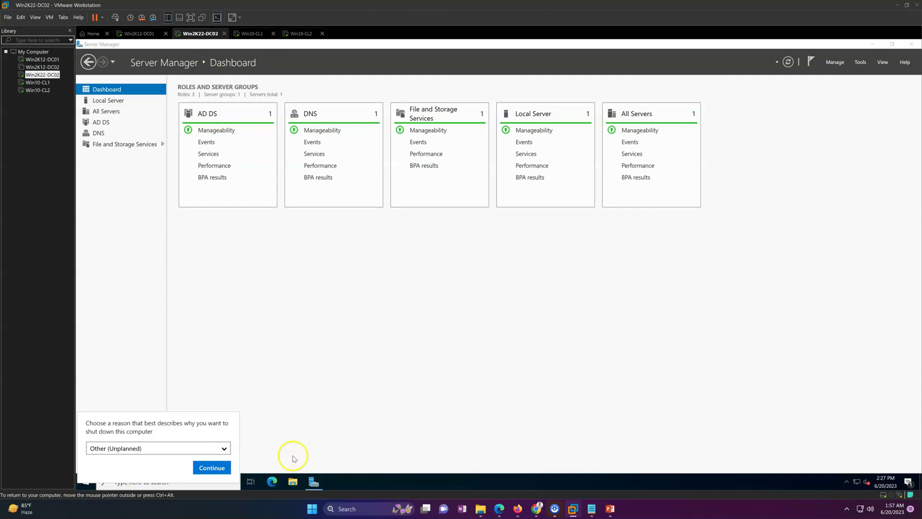
click(214, 468)
click(139, 34)
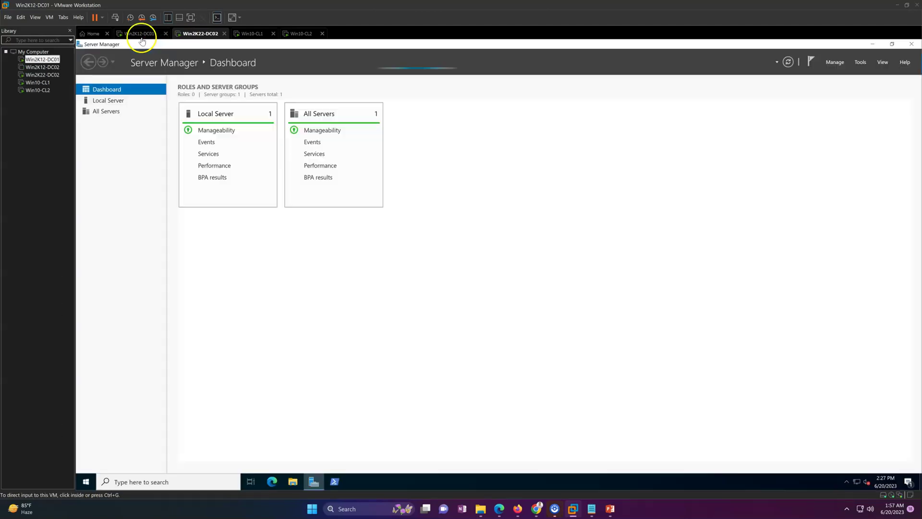
- Launch DNS Manager and expand WIN2K22-DC01's forward lookup zones to show labshandson.com records
click(860, 63)
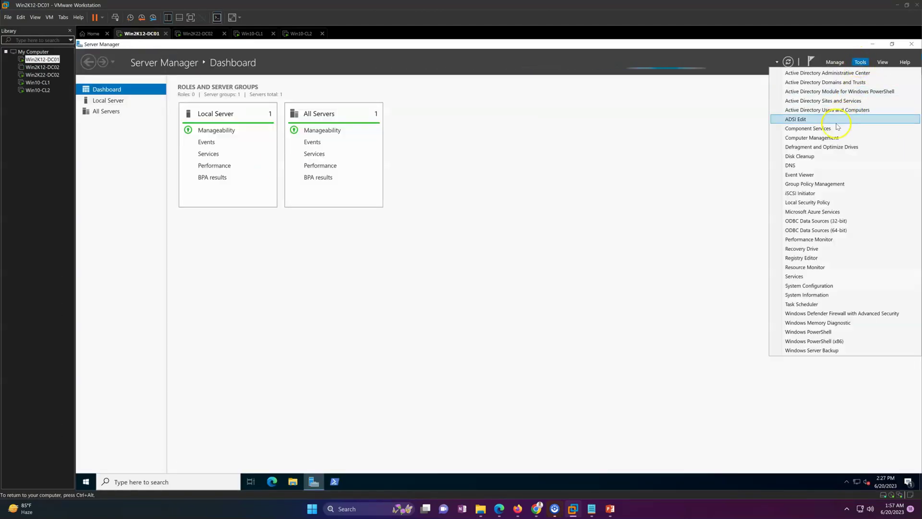
click(809, 166)
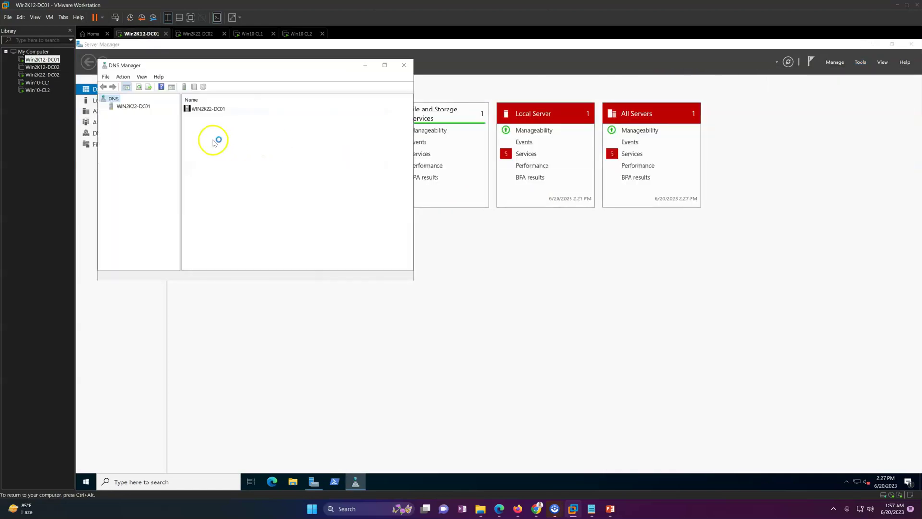
double_click(139, 107)
double_click(143, 115)
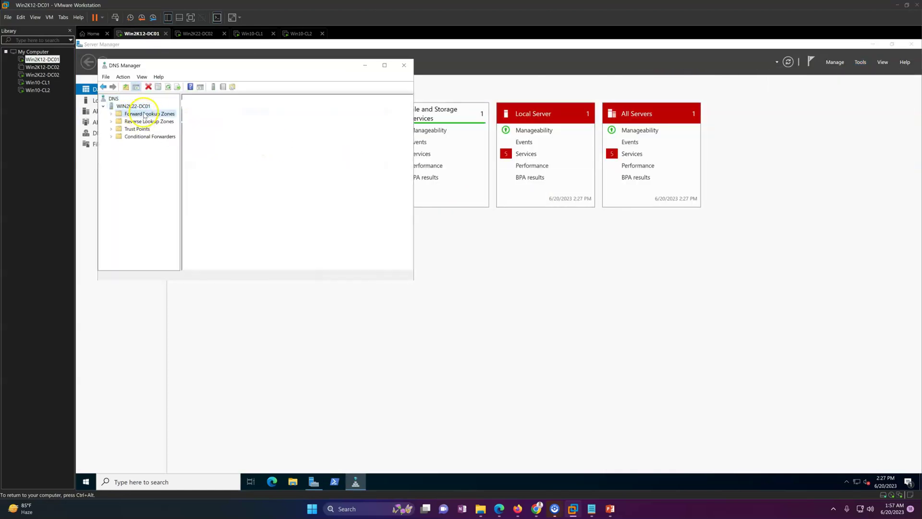
click(148, 130)
- Review the labshandson.com zone's SOA settings and its win2k22-dc01 and Win2K22-DC02 name servers
right_click(149, 130)
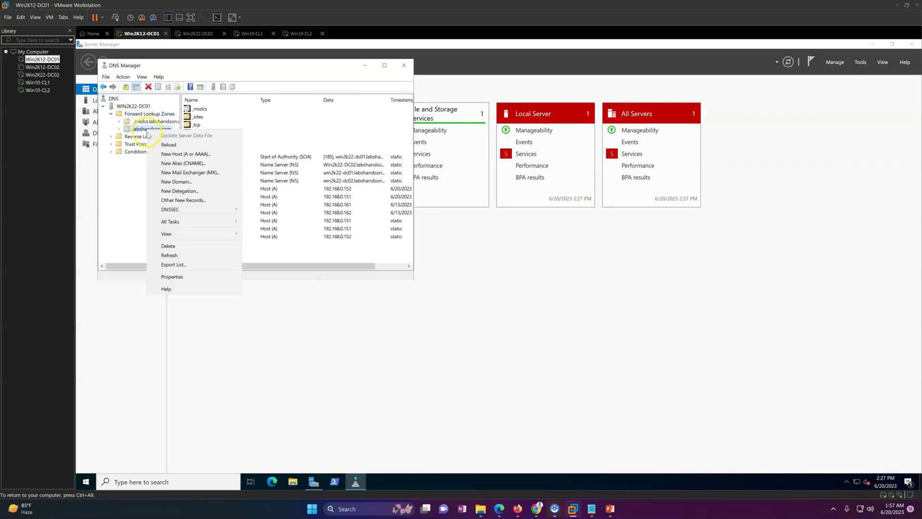
click(180, 275)
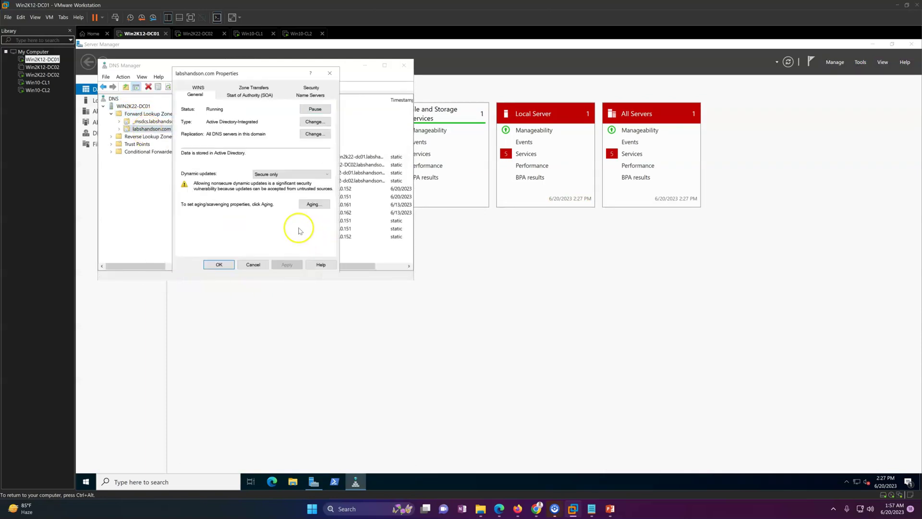
click(244, 95)
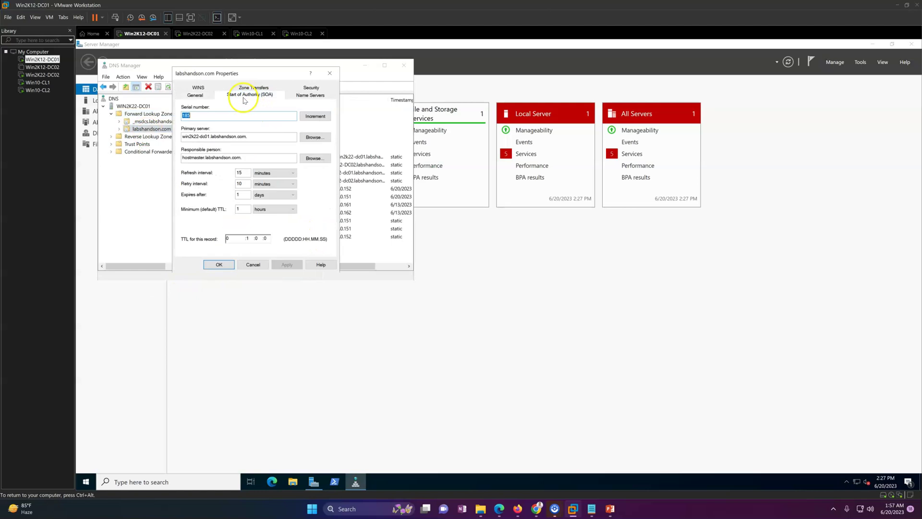
click(293, 95)
click(219, 156)
click(217, 149)
click(219, 155)
click(217, 149)
click(219, 156)
- Close the zone properties and delete the win2k12-dc01 host record, then check the name server records
click(262, 264)
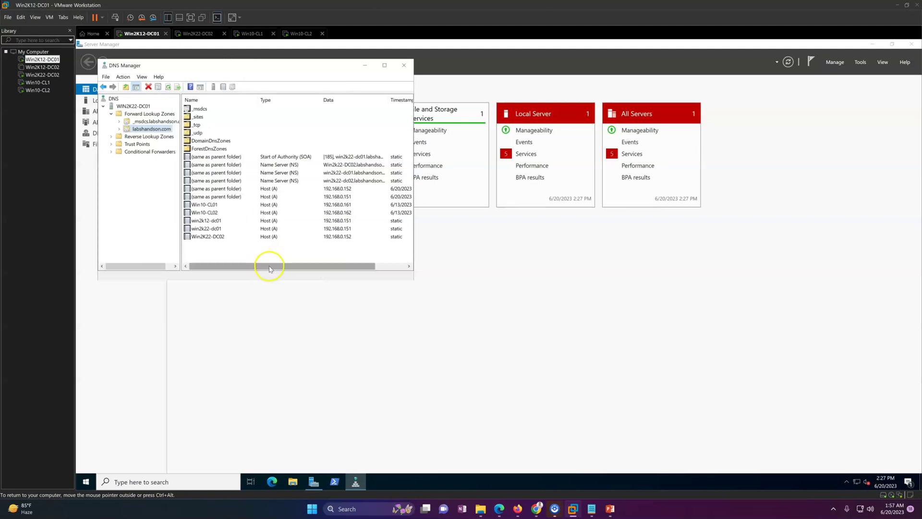
click(232, 224)
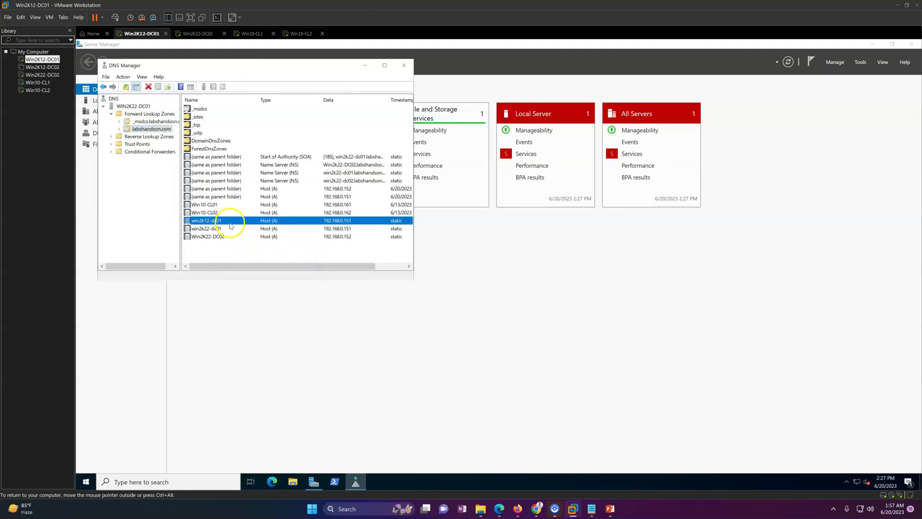
click(228, 230)
click(233, 222)
right_click(235, 223)
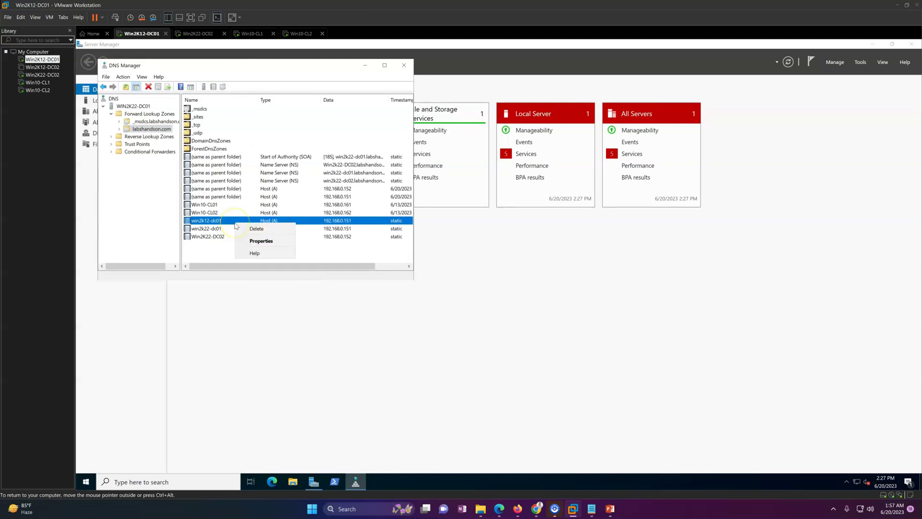
click(252, 230)
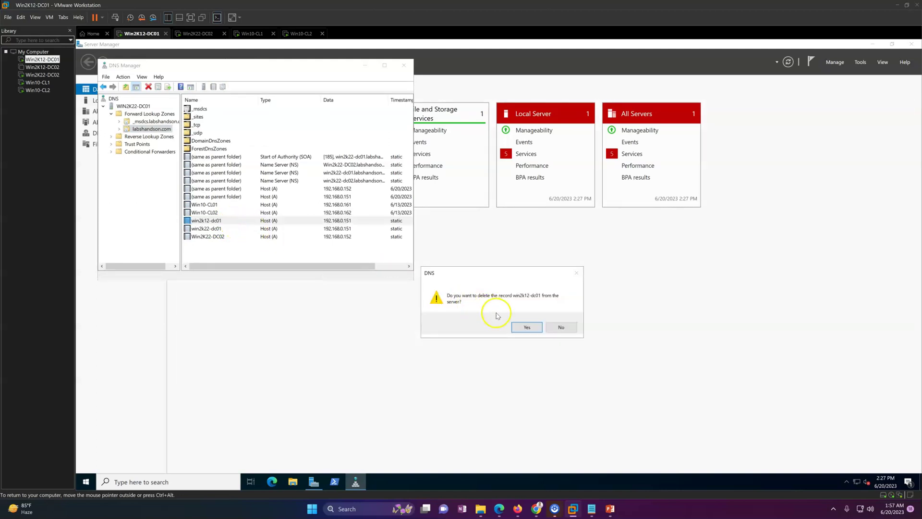
click(529, 328)
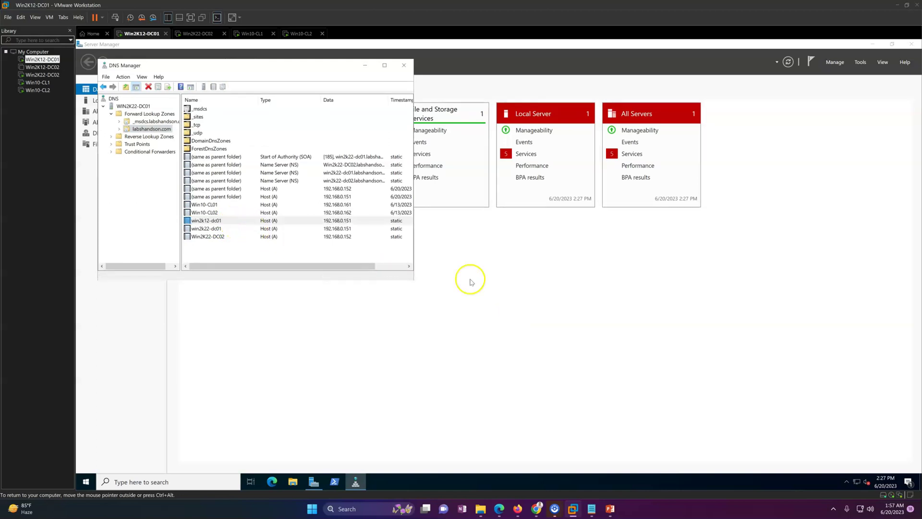
click(339, 174)
click(346, 182)
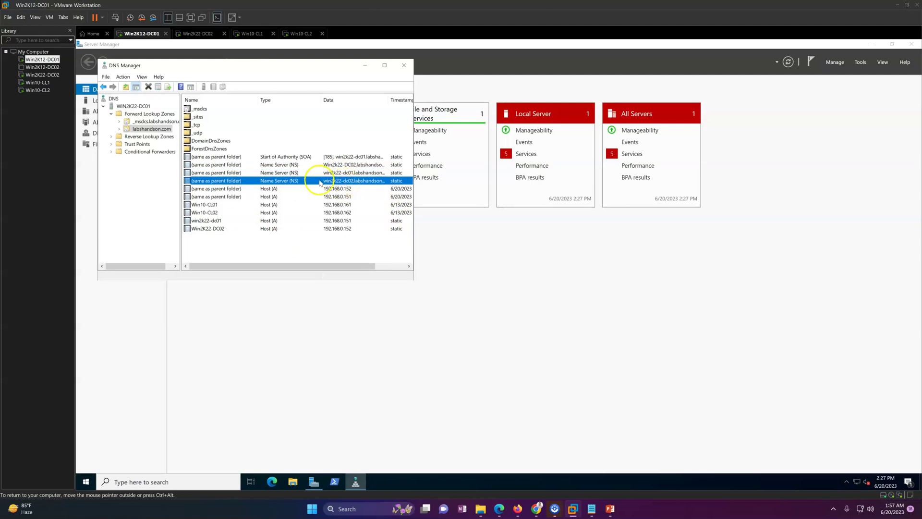